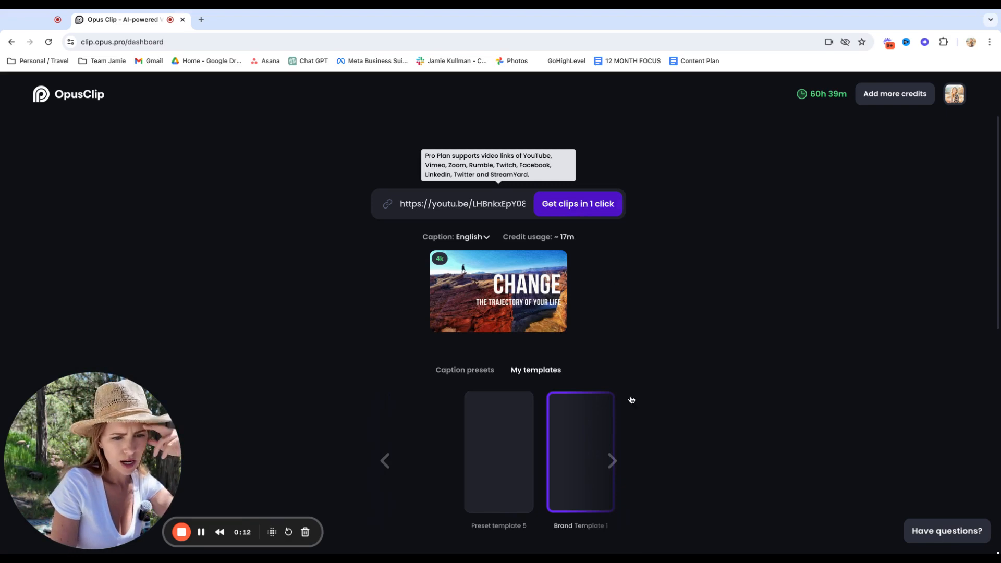
Apply Brand Template 1 to the linked YouTube video and generate the clips
left_click(579, 407)
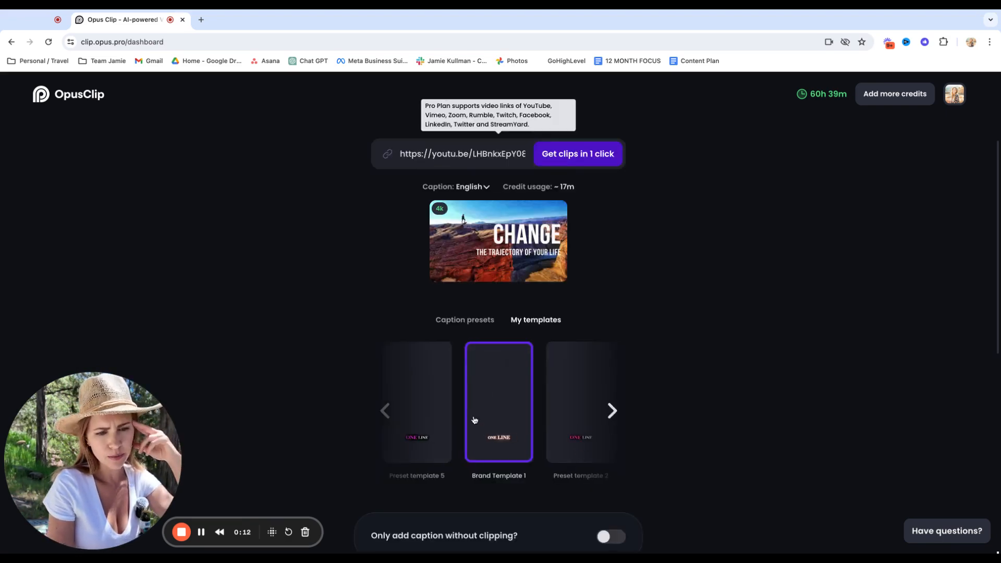
mouse_move(498, 420)
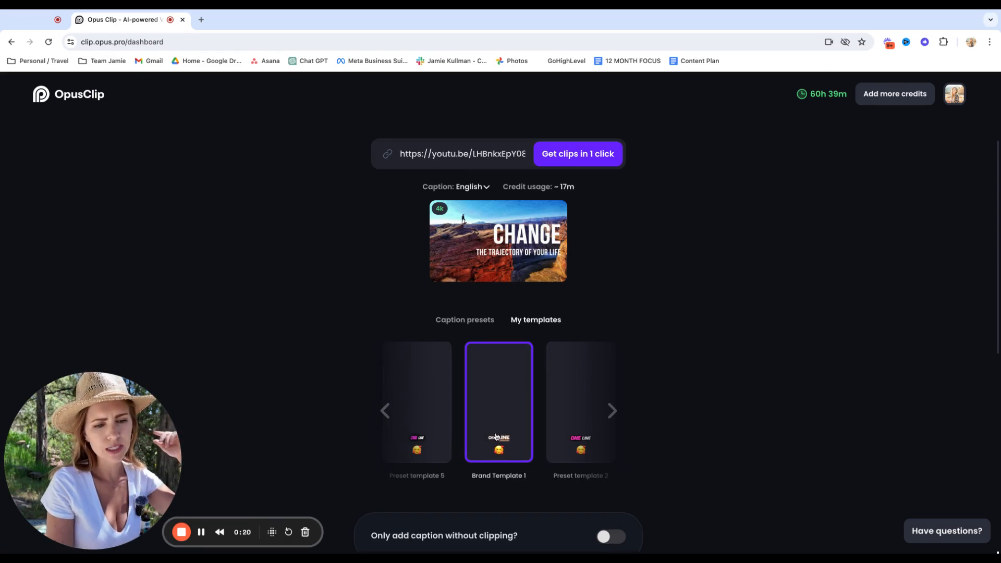
mouse_move(487, 401)
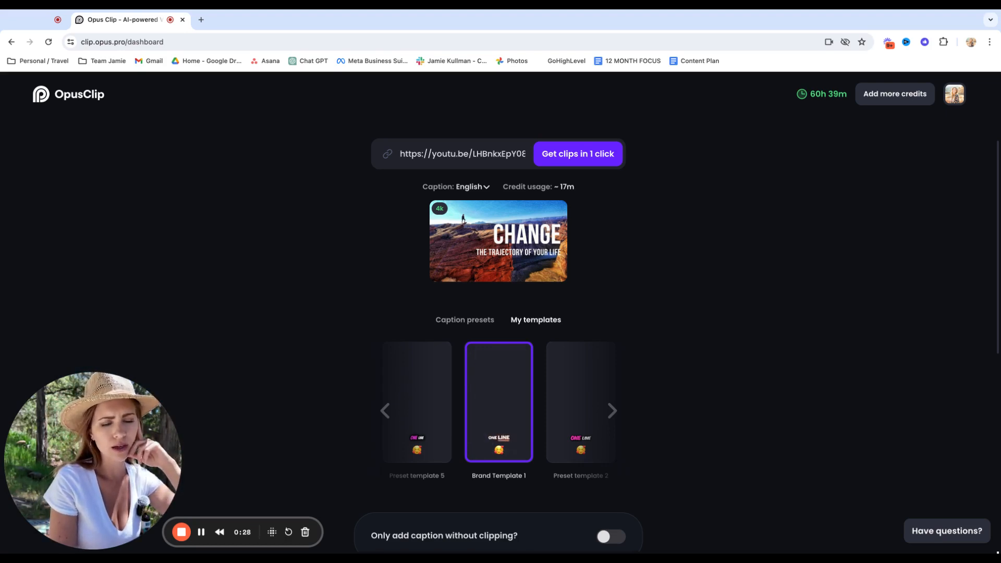
left_click(570, 161)
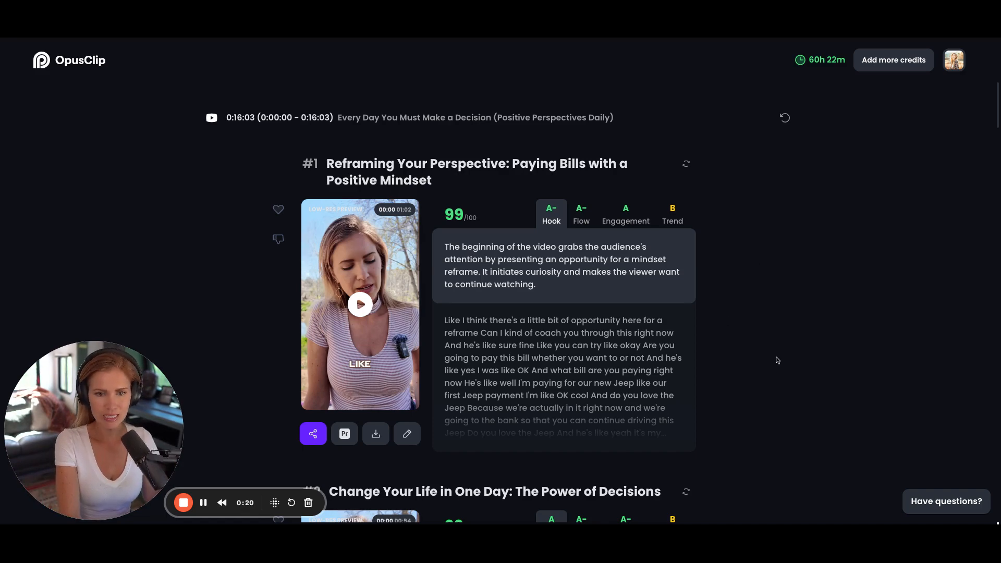
Look through the full ranked list of generated clips and inspect the viral score of clip #9
scroll(735, 368, "down", 9)
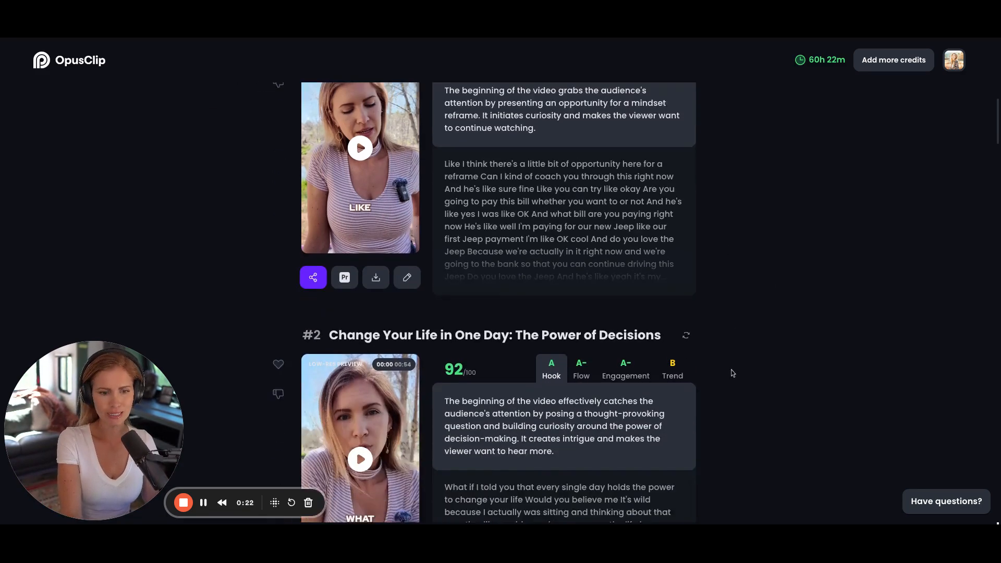
scroll(734, 371, "down", 20)
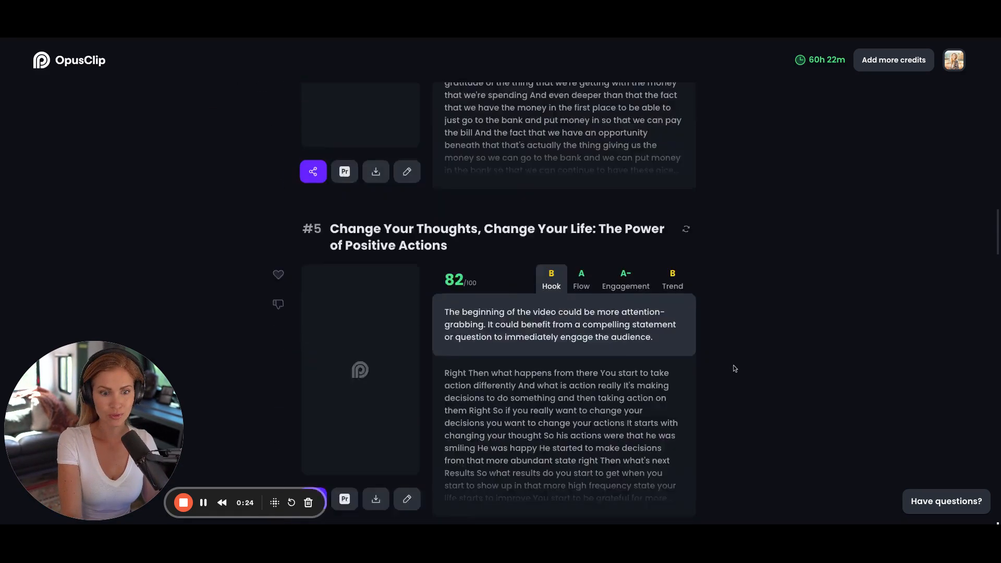
scroll(735, 369, "down", 18)
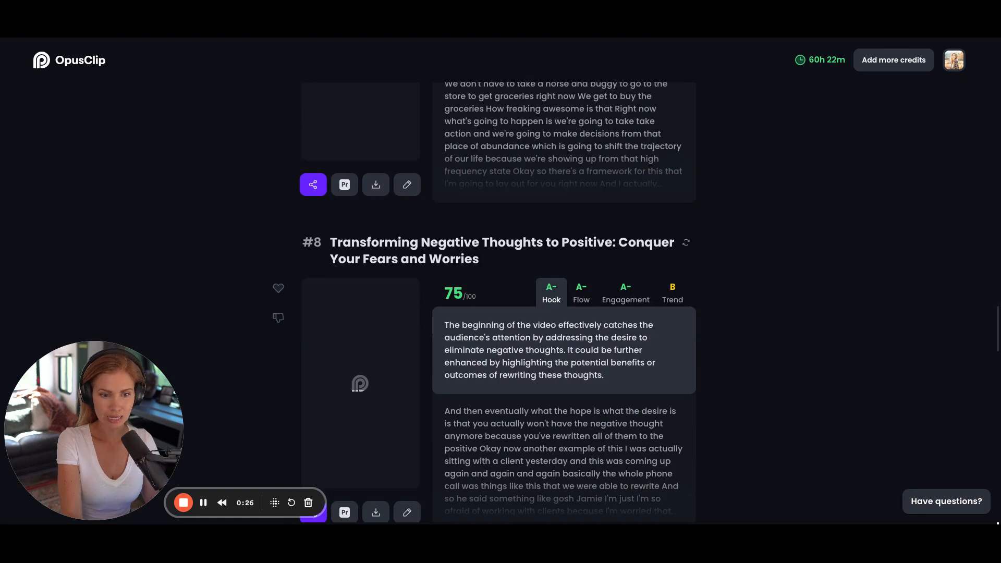
scroll(735, 369, "down", 20)
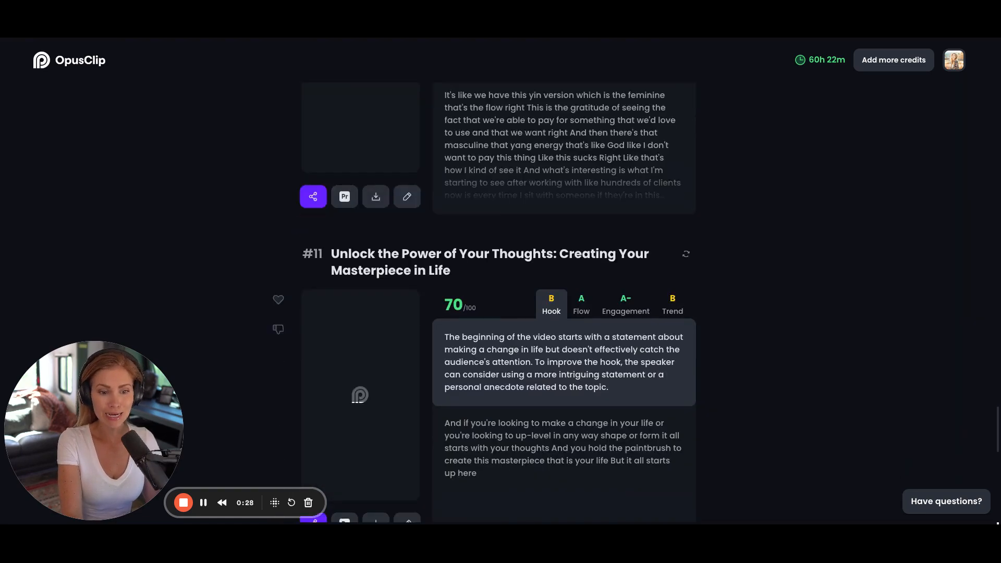
scroll(484, 302, "down", 1)
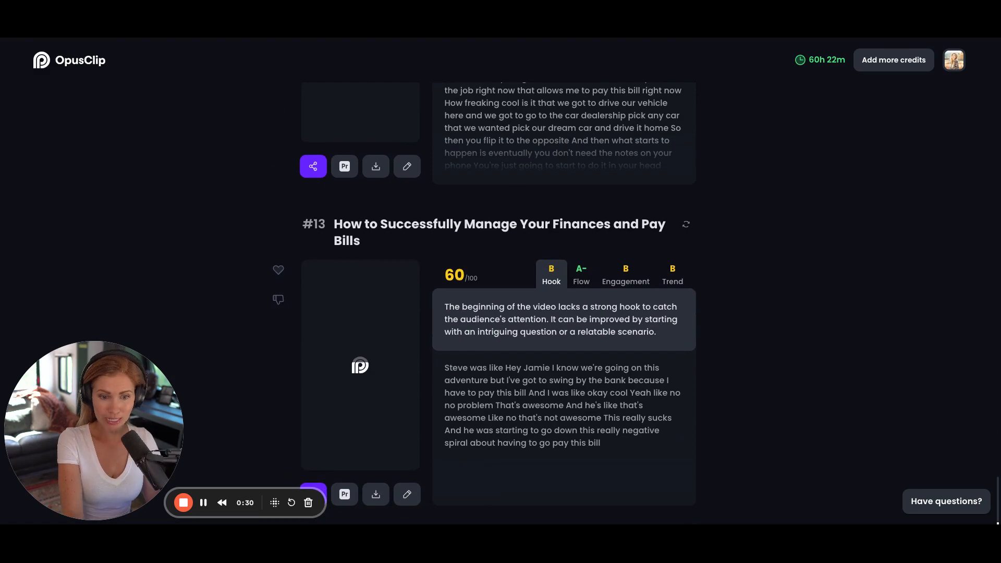
scroll(769, 305, "up", 20)
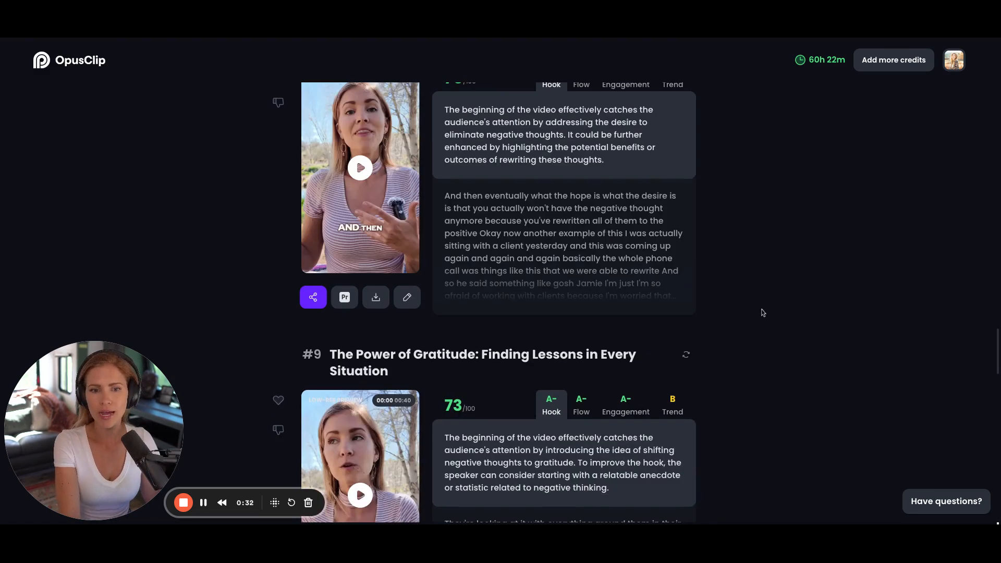
scroll(463, 415, "down", 2)
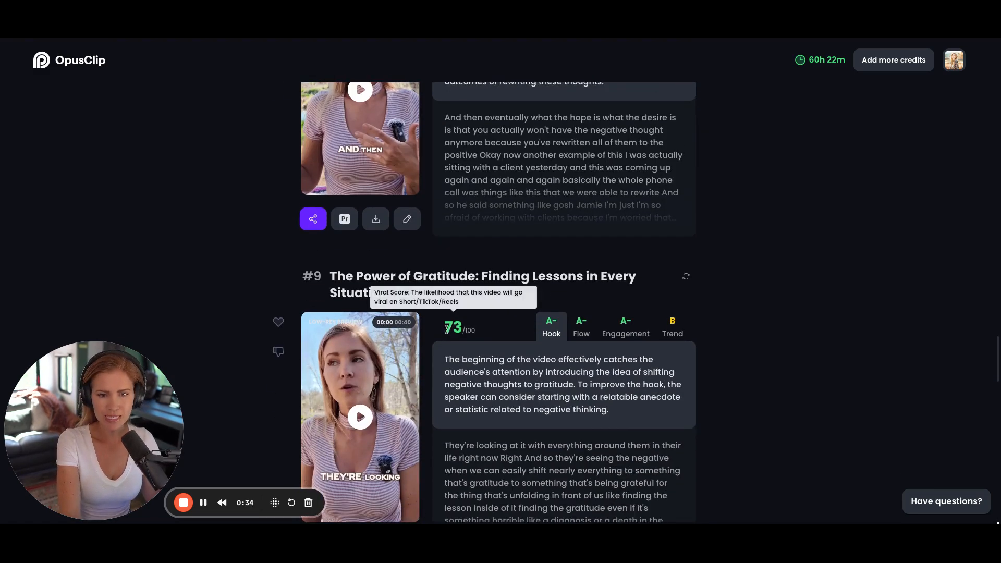
left_click_drag(445, 328, 473, 332)
left_click(473, 332)
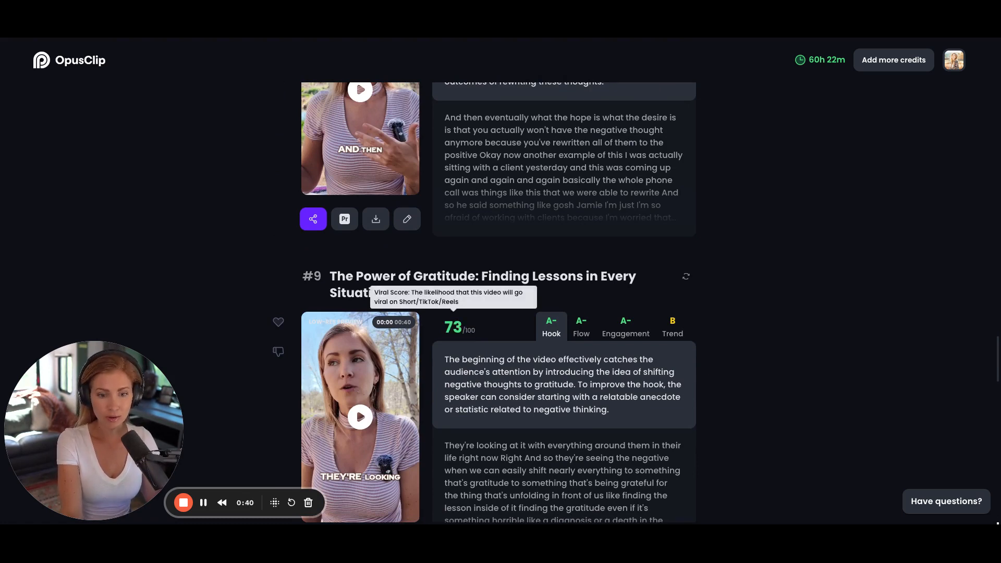
Review the scores, previews and available actions of the top-ranked clips, #1 through #4
scroll(678, 405, "up", 20)
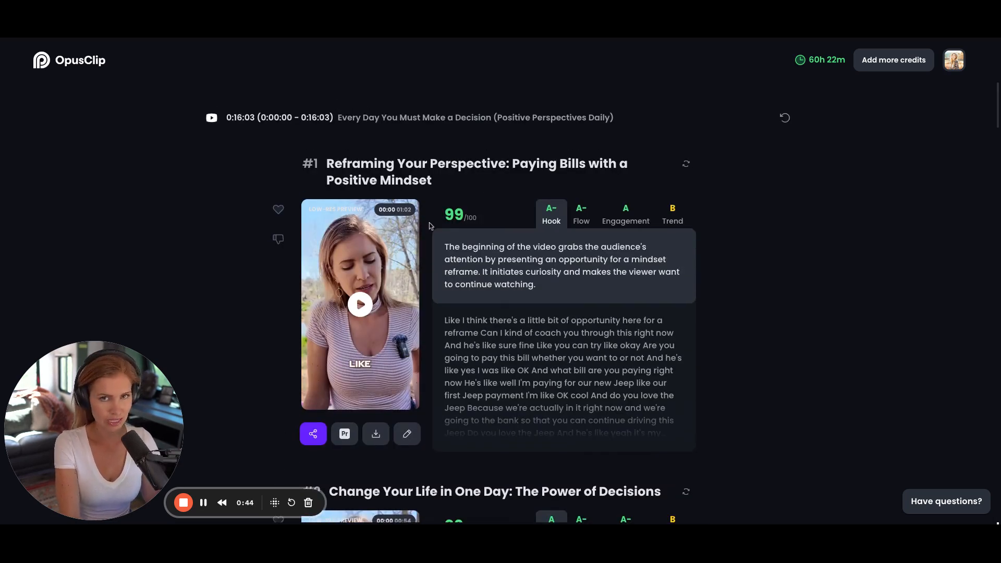
mouse_move(447, 207)
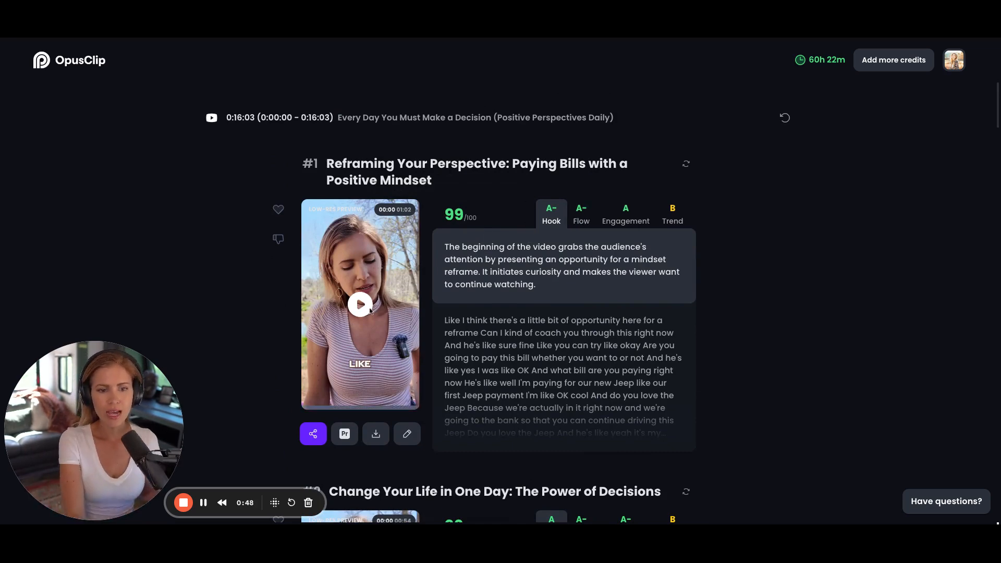
scroll(357, 313, "down", 5)
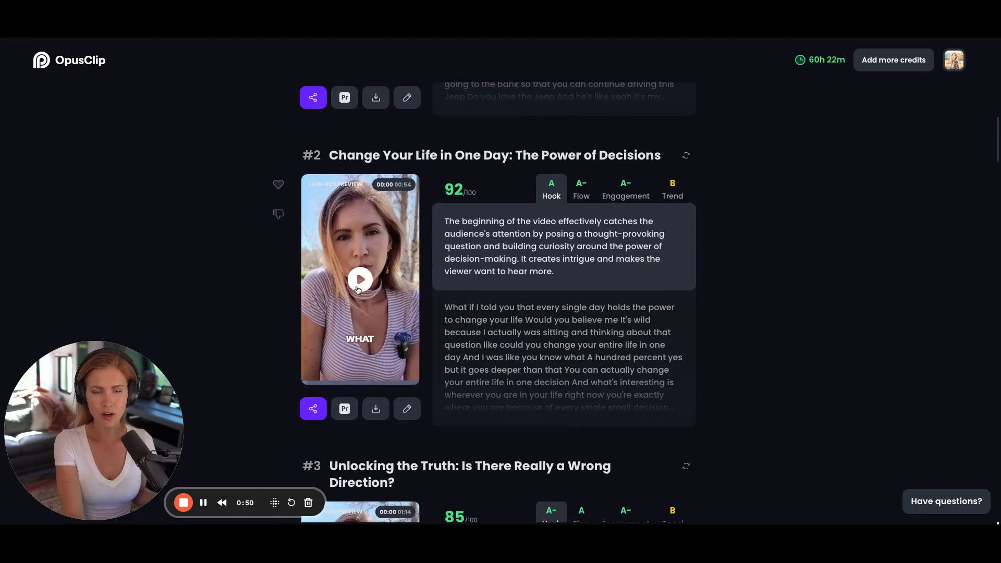
scroll(357, 336, "down", 4)
scroll(381, 415, "down", 6)
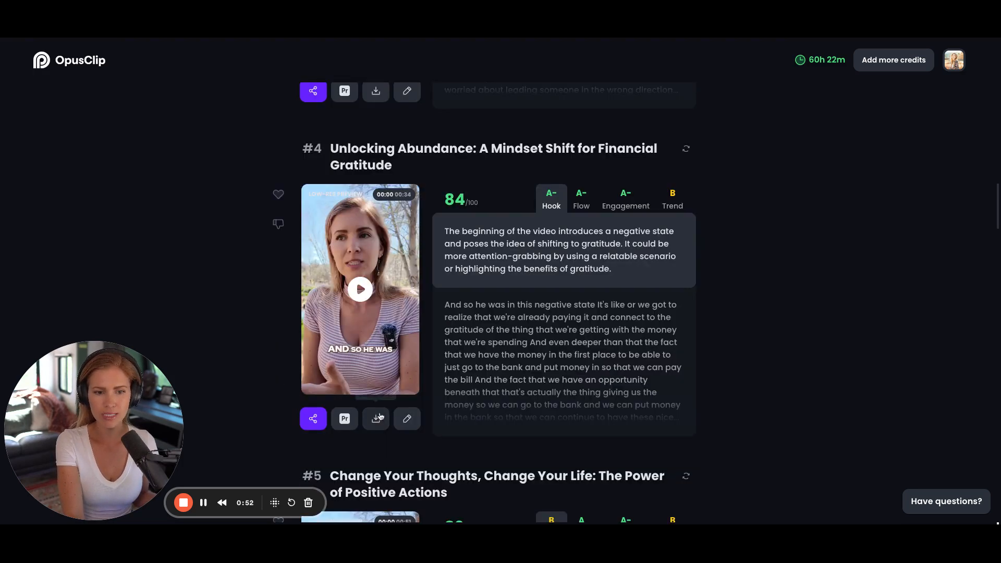
scroll(482, 327, "up", 8)
scroll(482, 326, "up", 8)
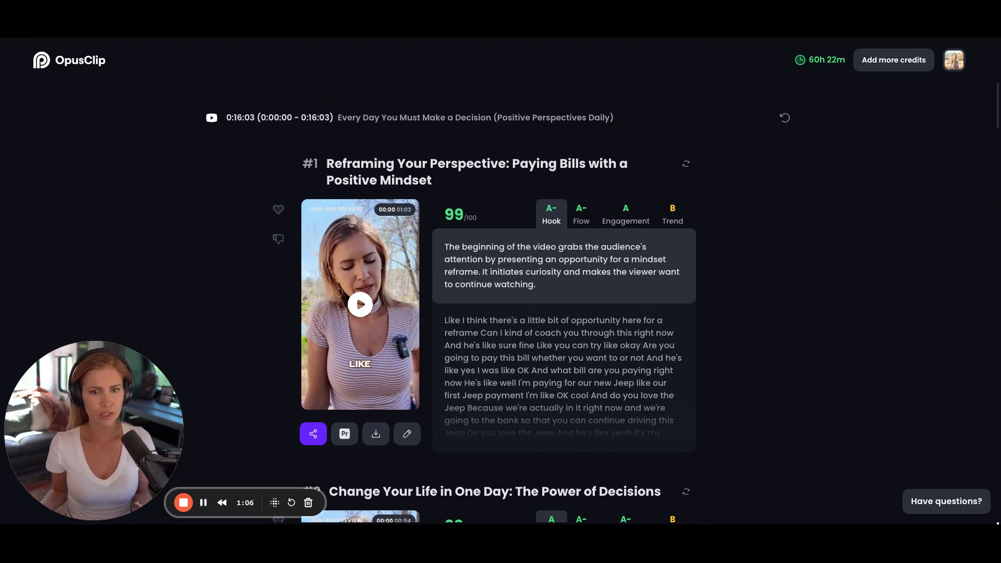
Open clip #2, "Change Your Life in One Day: The Power of Decisions", for editing and remove its filler words and pauses
scroll(315, 327, "down", 5)
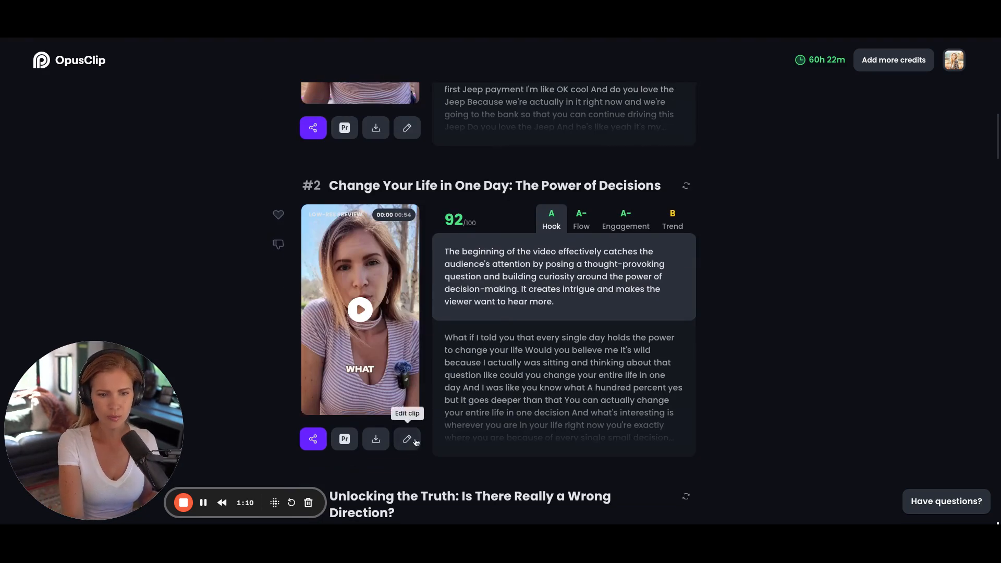
left_click(408, 439)
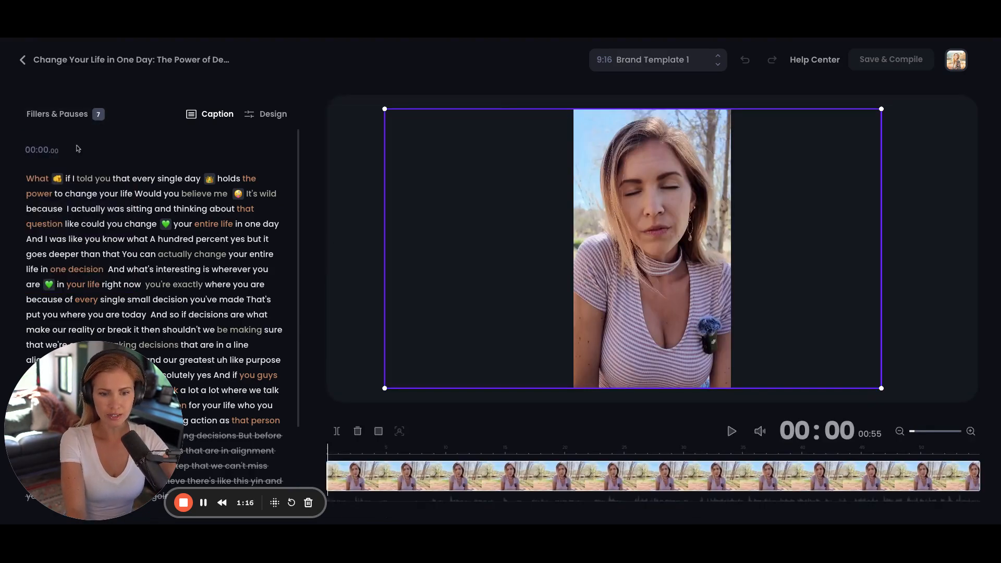
mouse_move(91, 122)
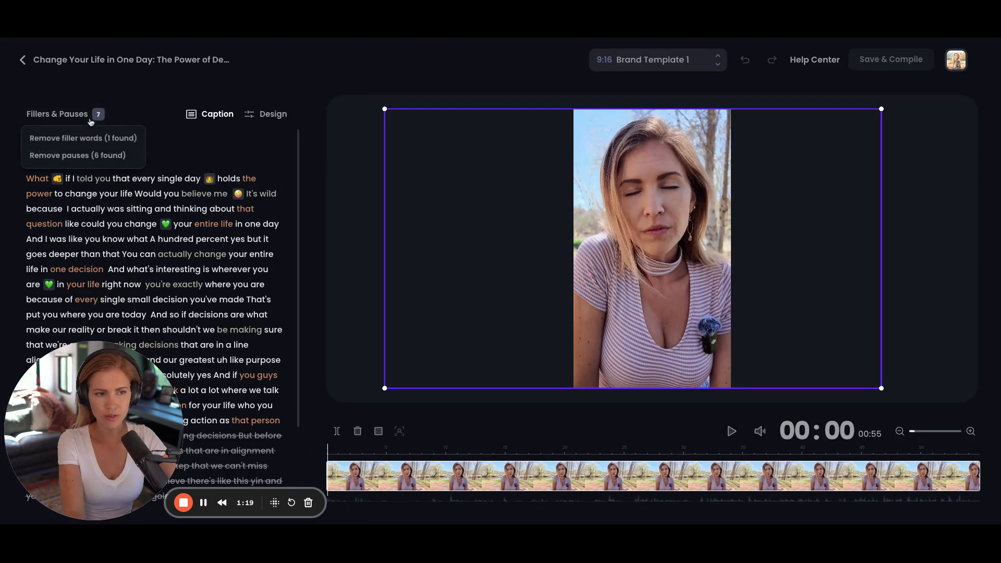
left_click(105, 140)
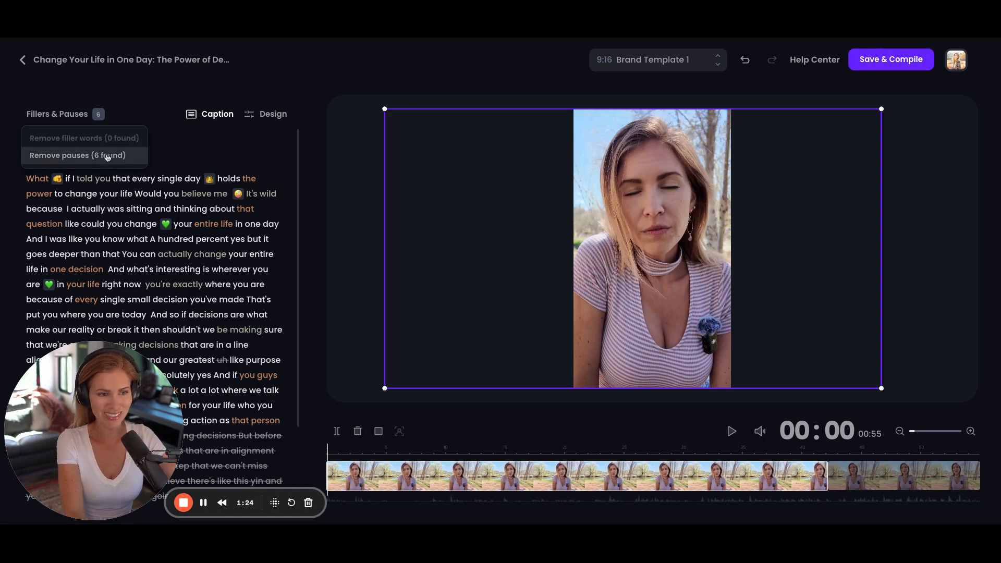
left_click(107, 156)
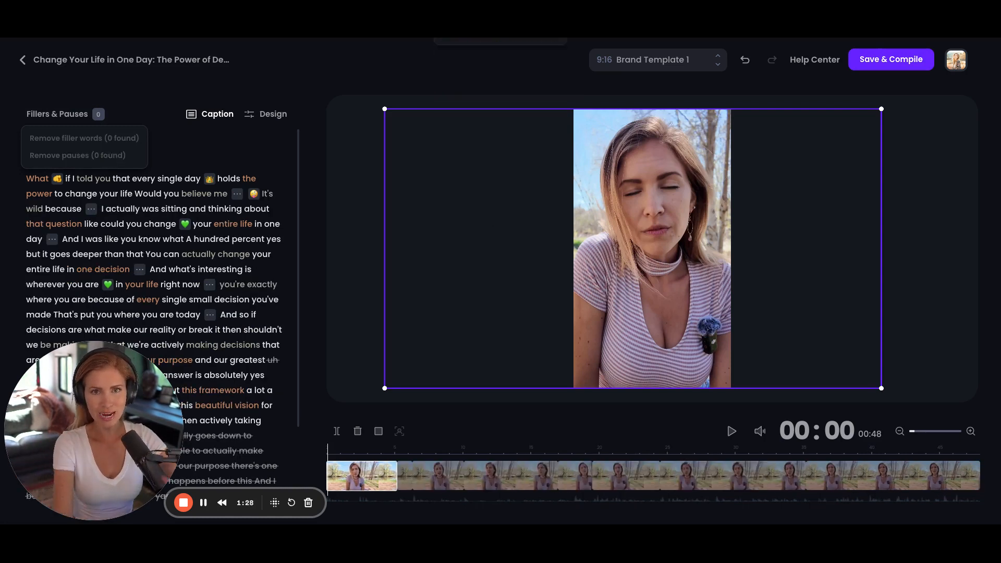
Play the clip from its first word and cut the transcript passage from "and our greatest" through "action as that person"
left_click(28, 180)
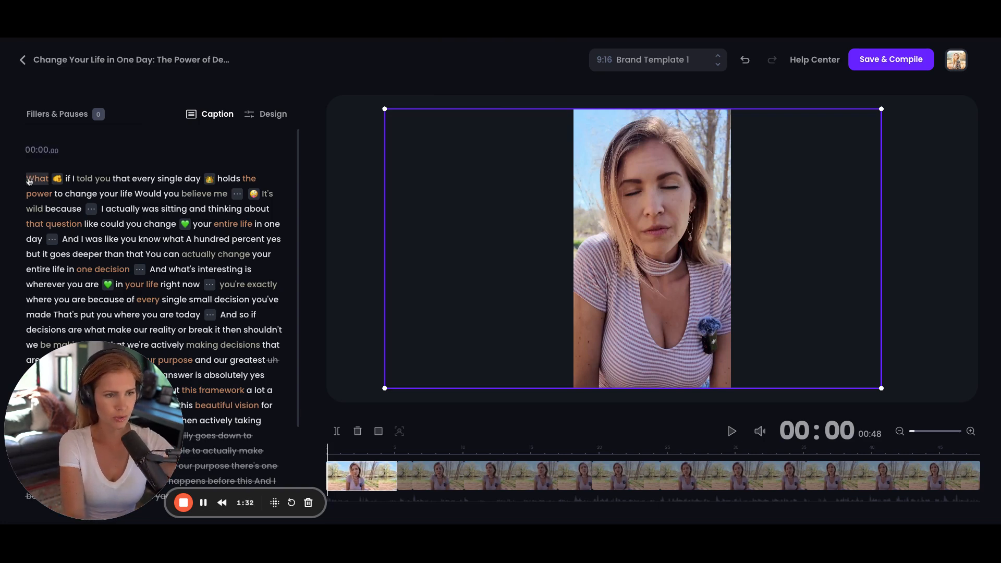
left_click(29, 180)
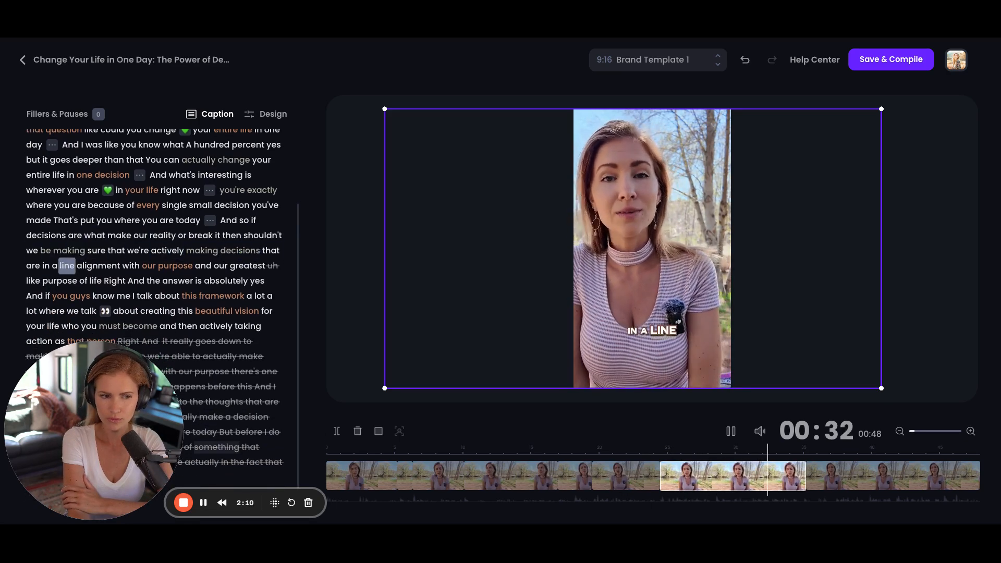
key("space")
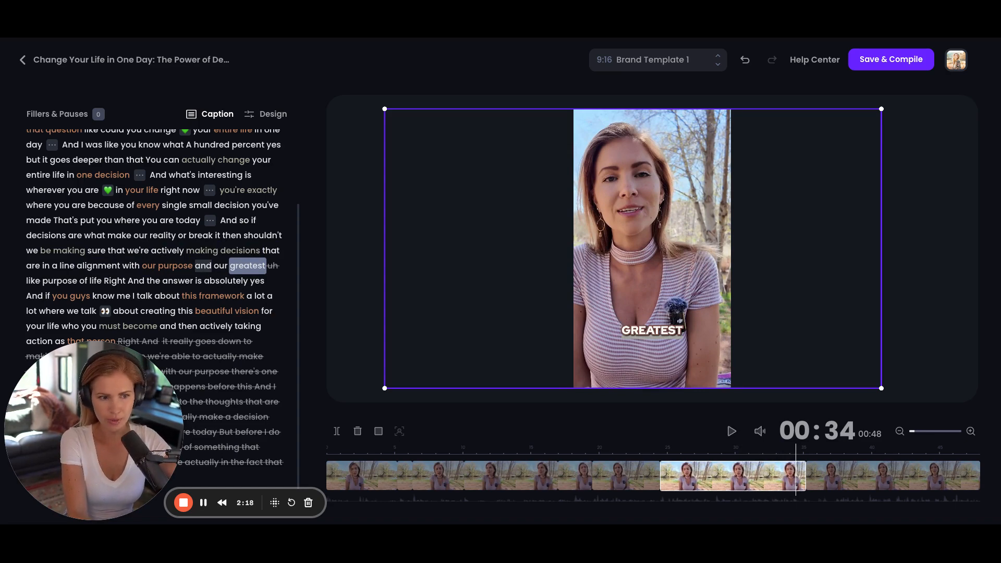
left_click_drag(197, 266, 125, 342)
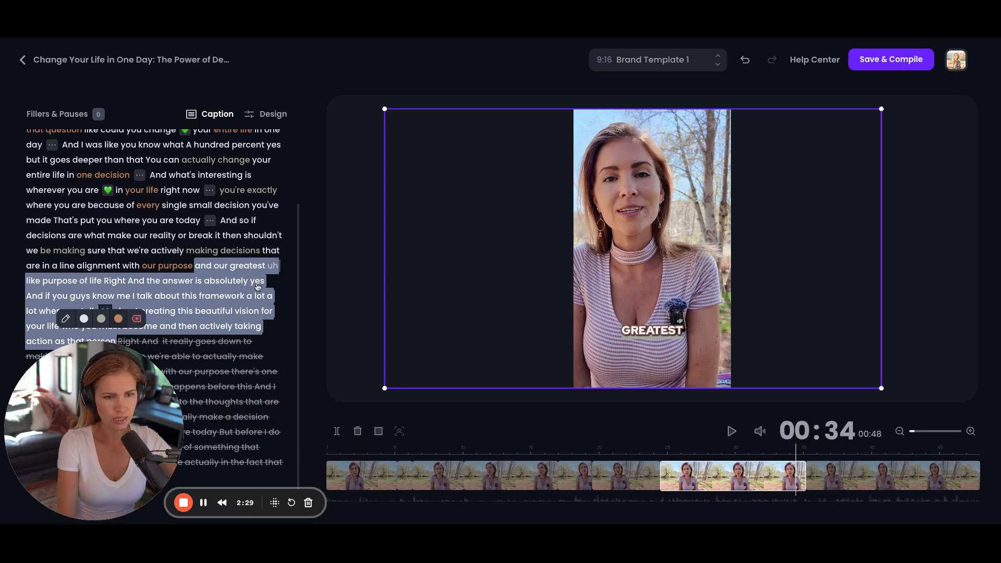
key("BackSpace")
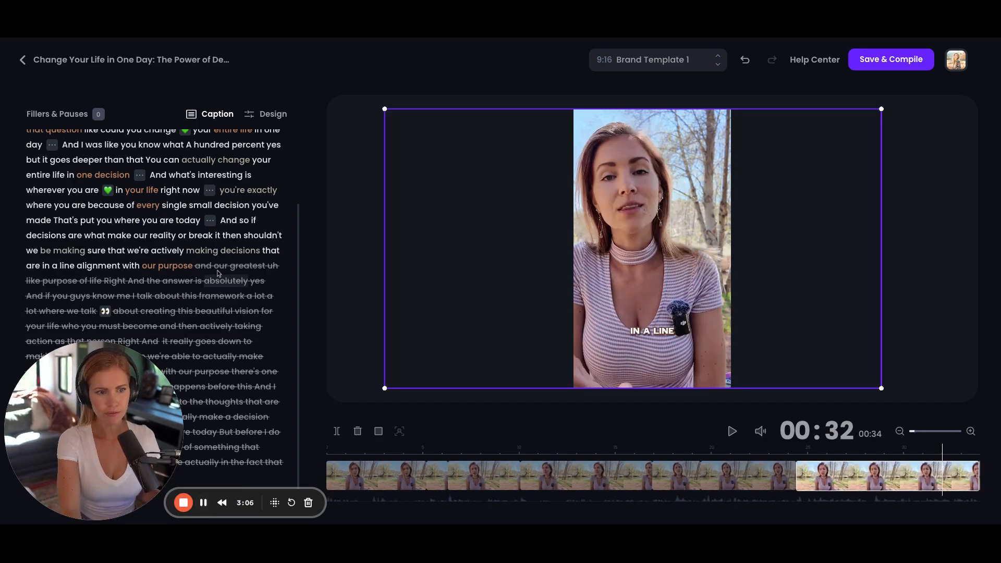
Play back the shortened clip and check how it ends around the words "alignment with our purpose"
left_click(224, 221)
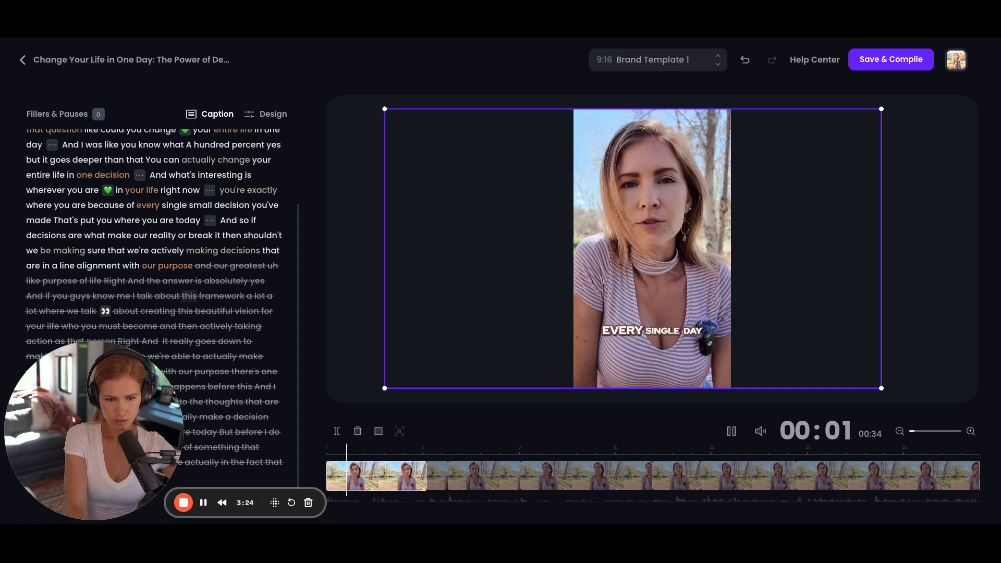
key("space")
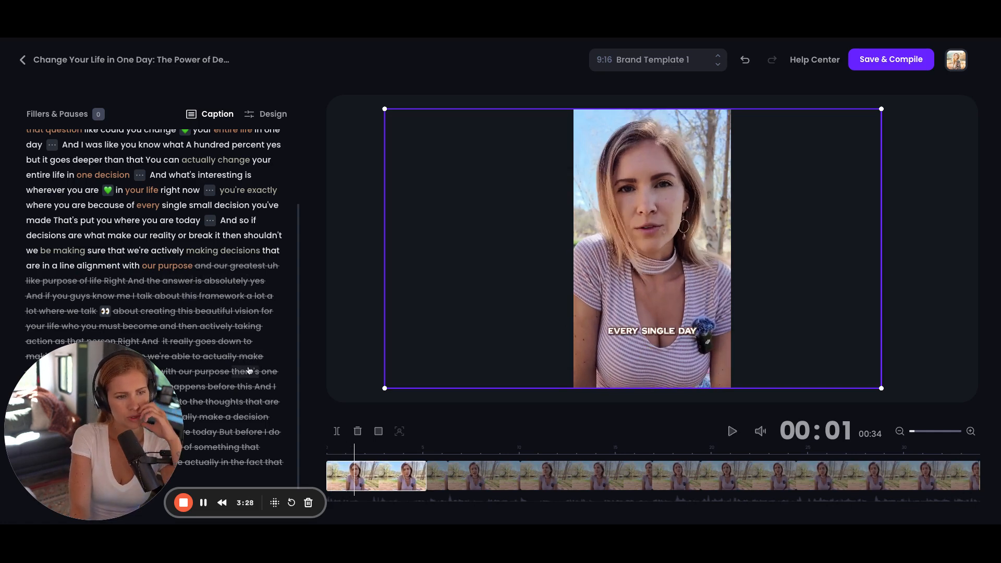
scroll(250, 372, "down", 1)
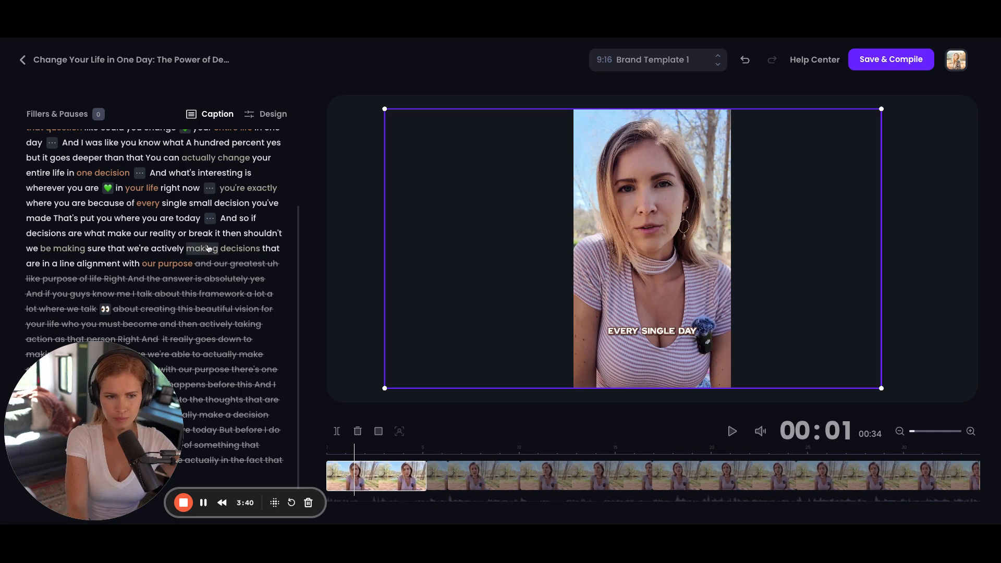
left_click(191, 266)
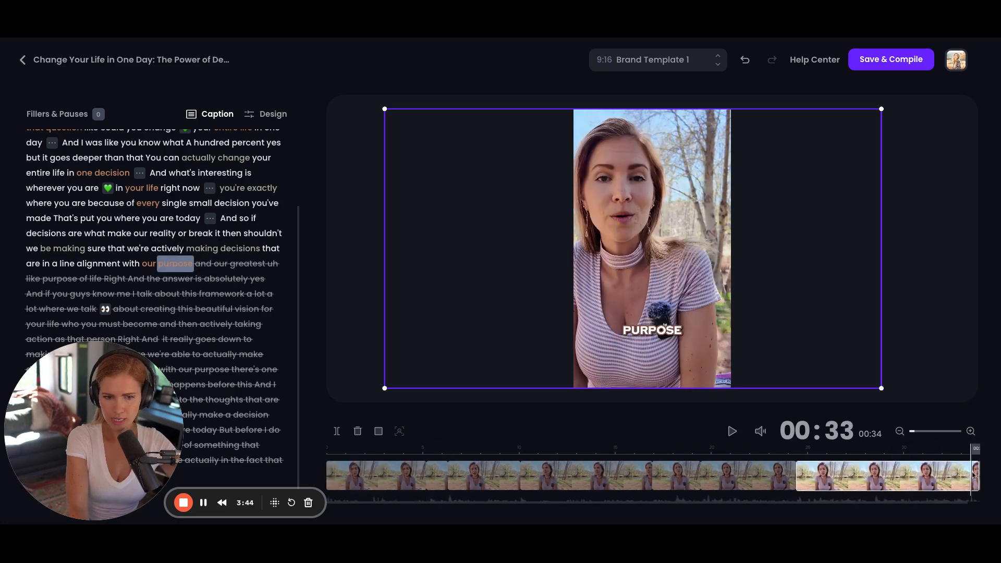
key("space")
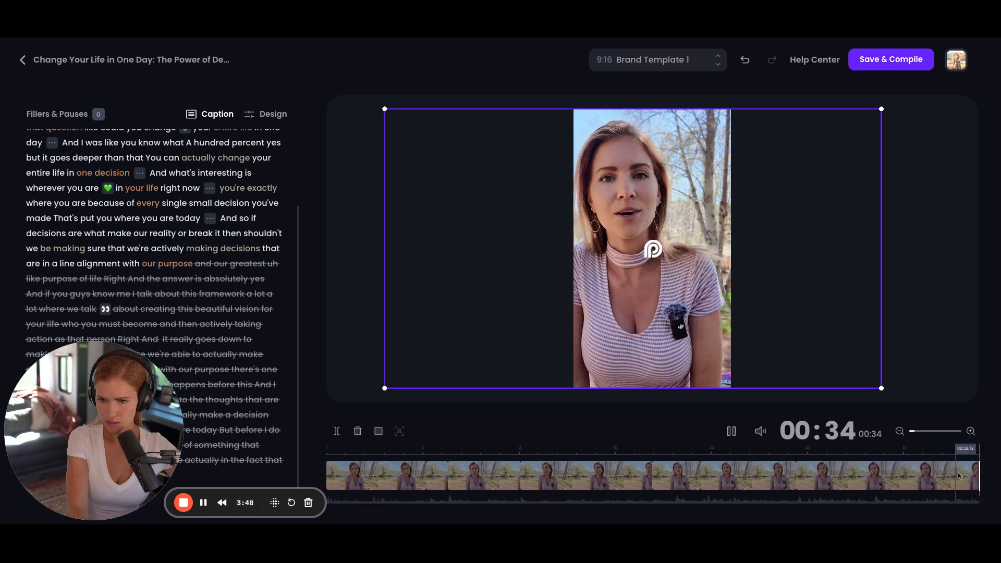
left_click(957, 474)
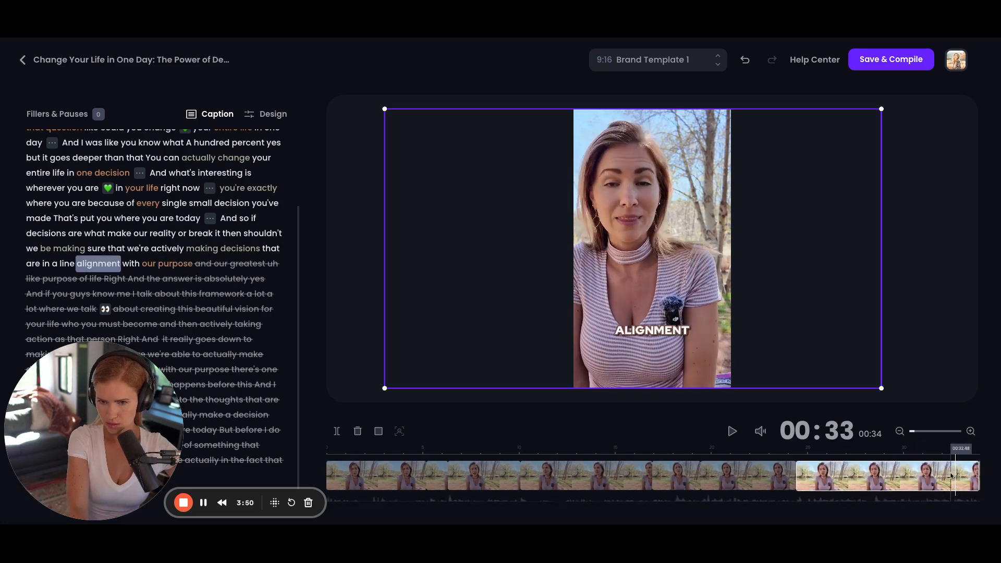
key("space")
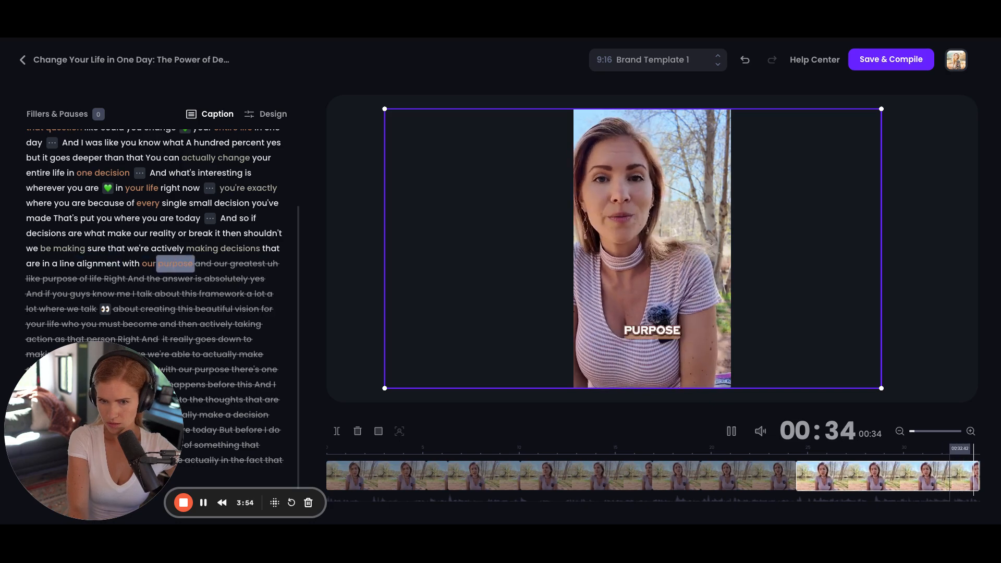
left_click(979, 476)
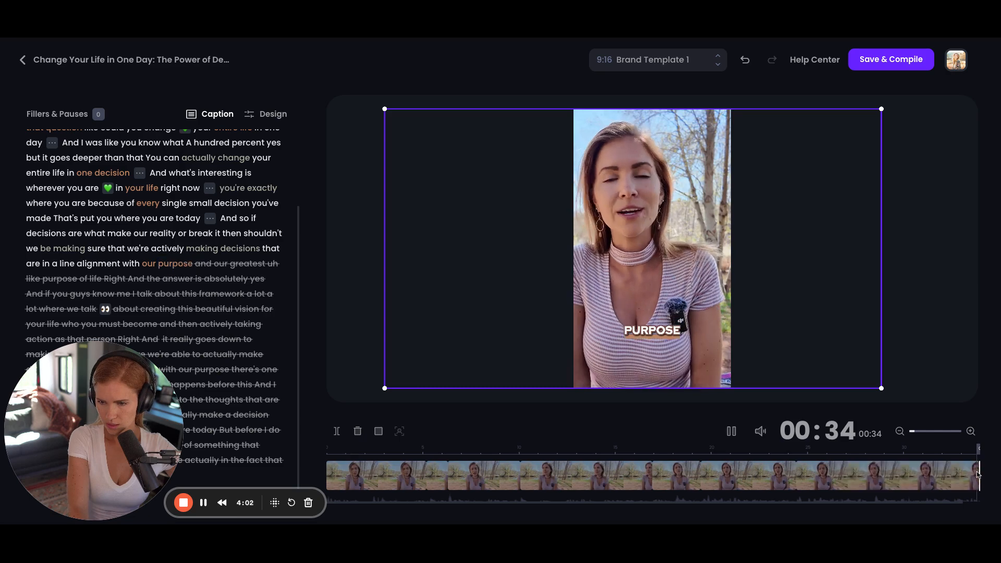
Replay the last second of the clip to find the point right after the word "purpose" where it should end
key("space")
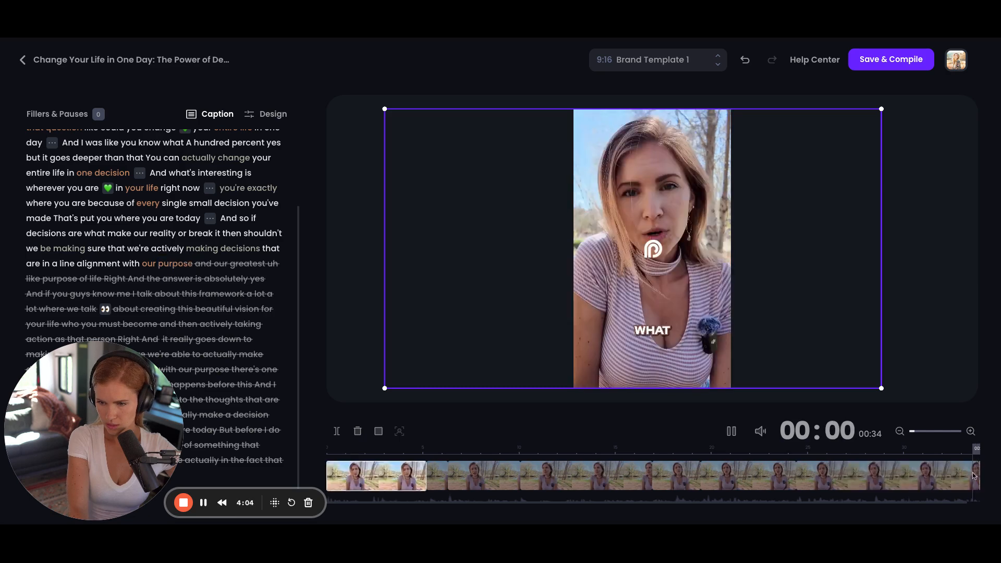
left_click(973, 475)
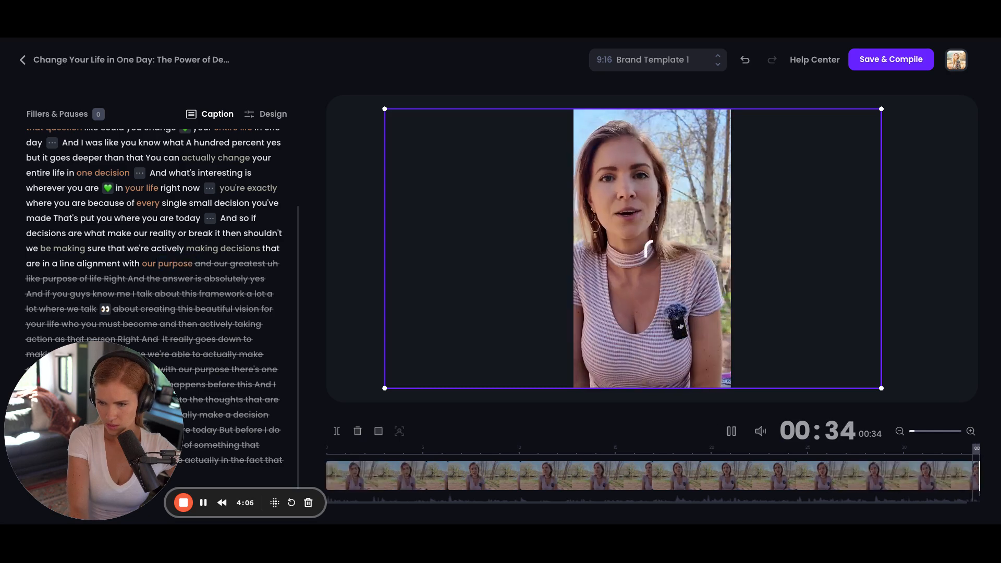
left_click(962, 476)
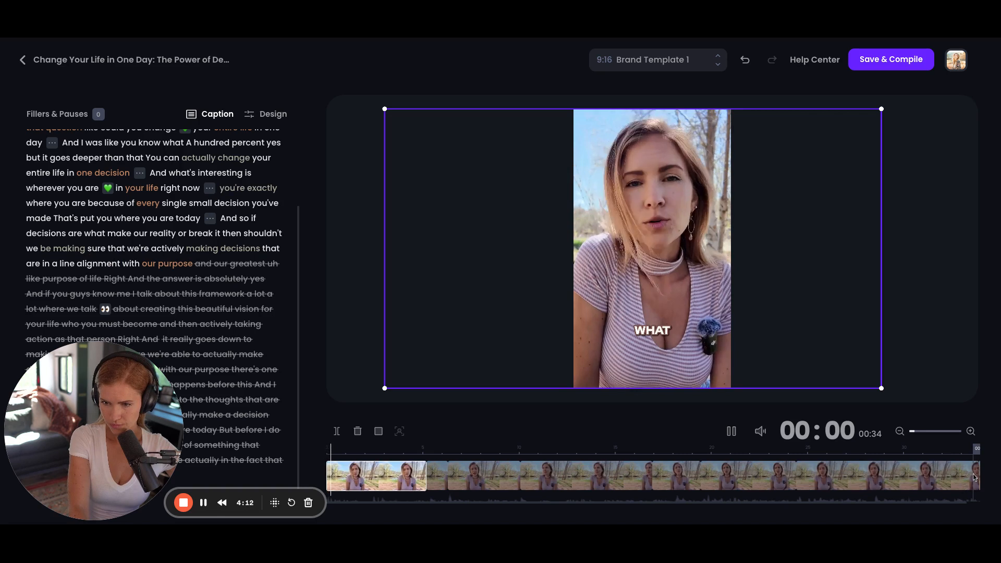
key("space")
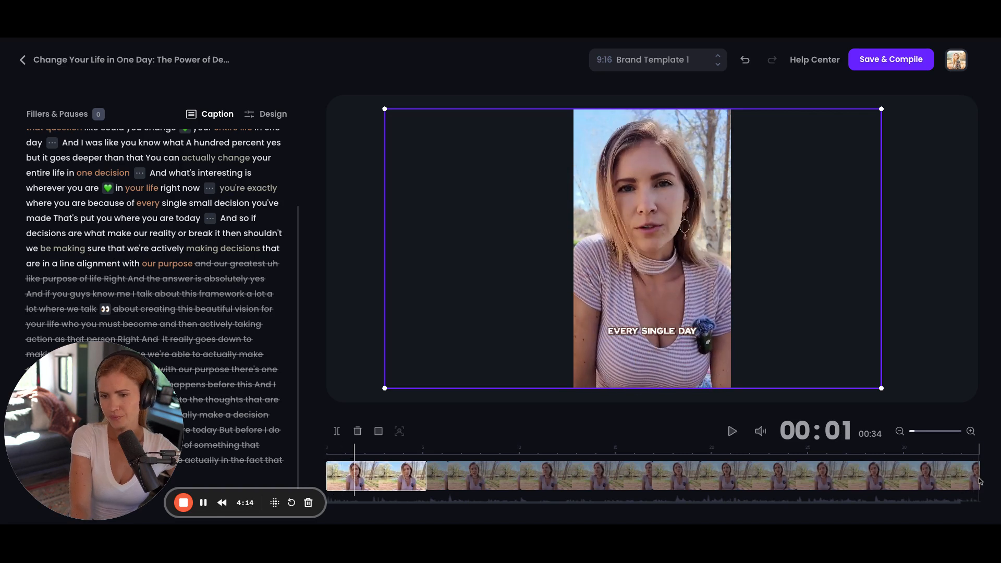
left_click(979, 480)
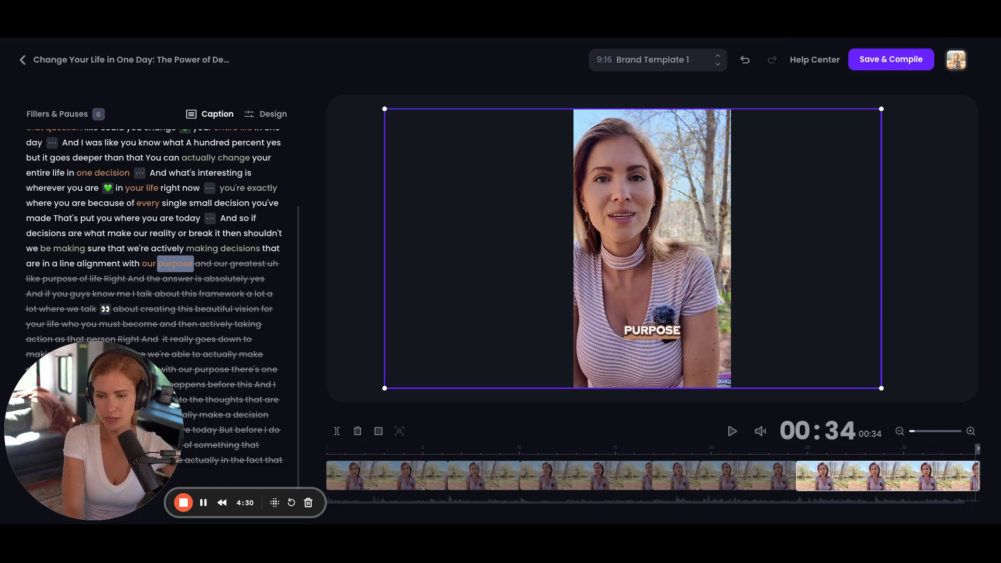
key("space")
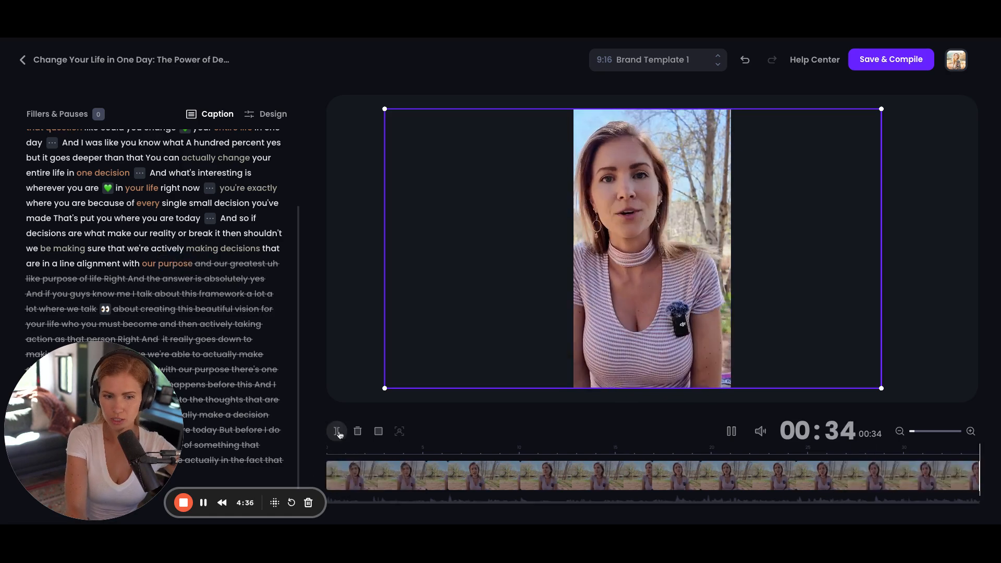
Split the clip at about 00:34, near its end at the word "purpose", and delete the leftover piece
left_click(977, 478)
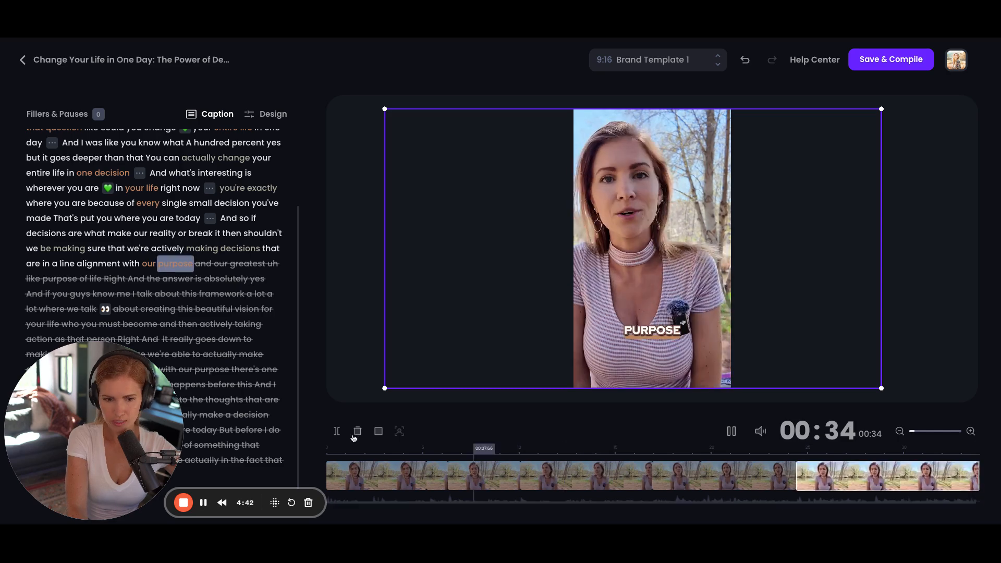
left_click(977, 475)
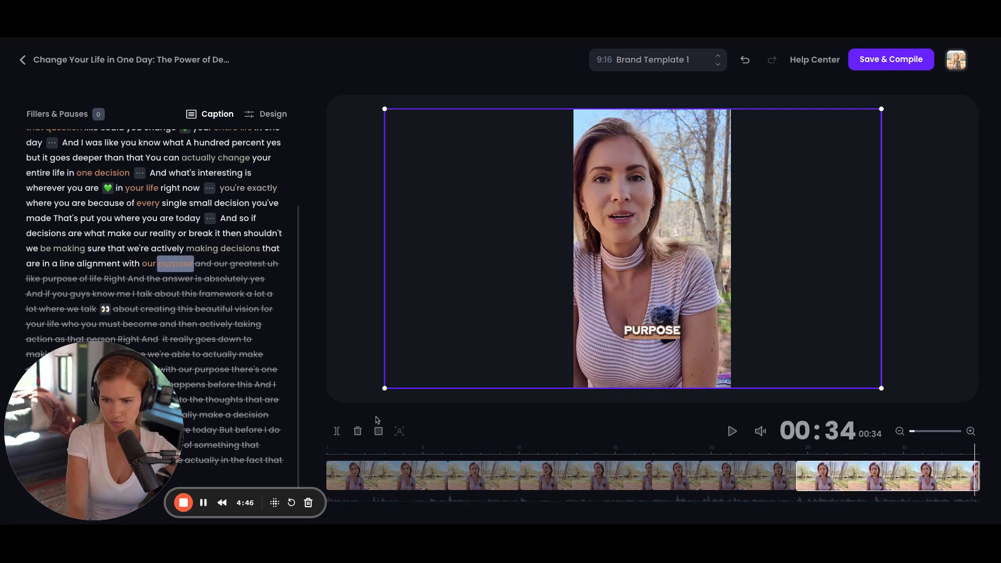
left_click(332, 431)
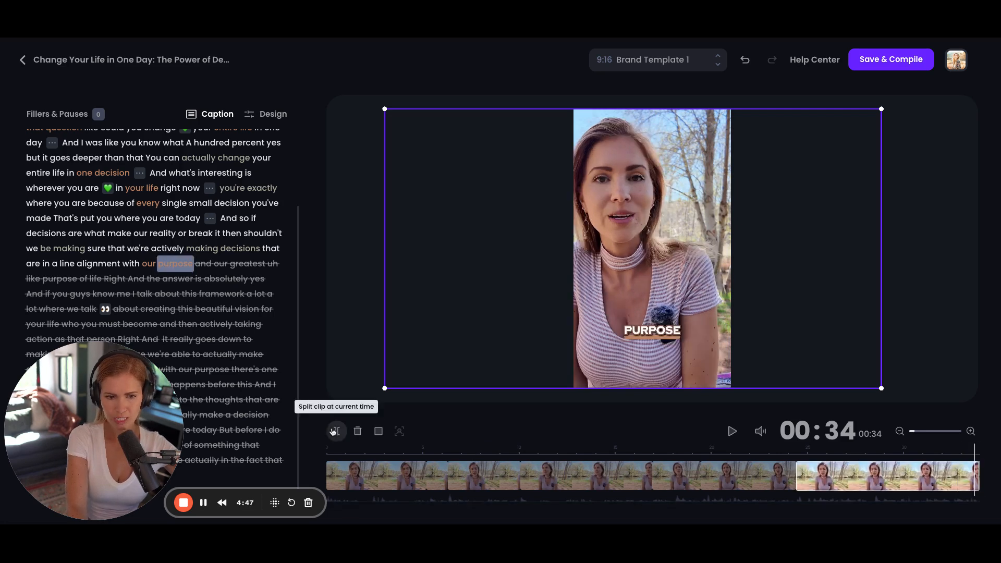
left_click(978, 477)
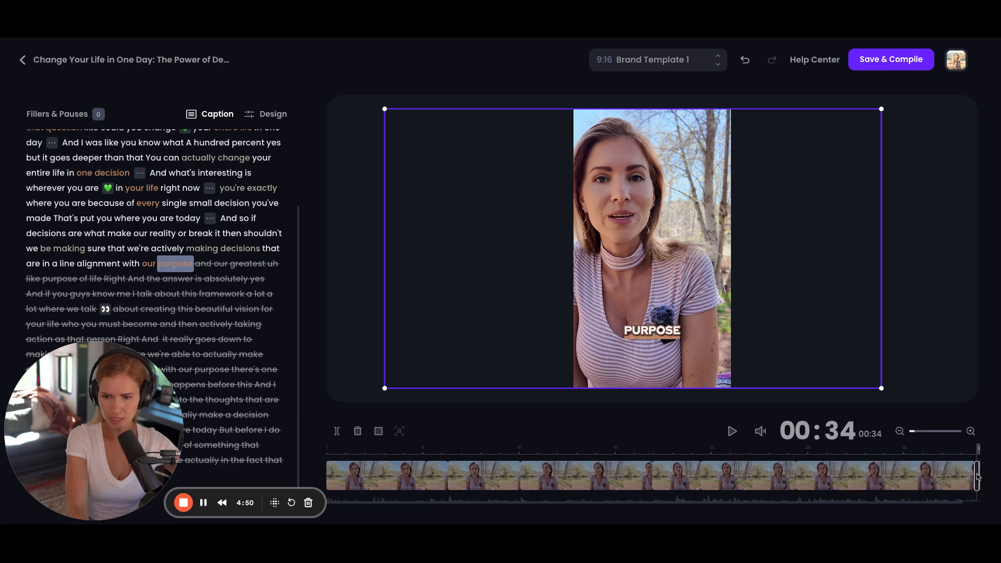
key("Delete")
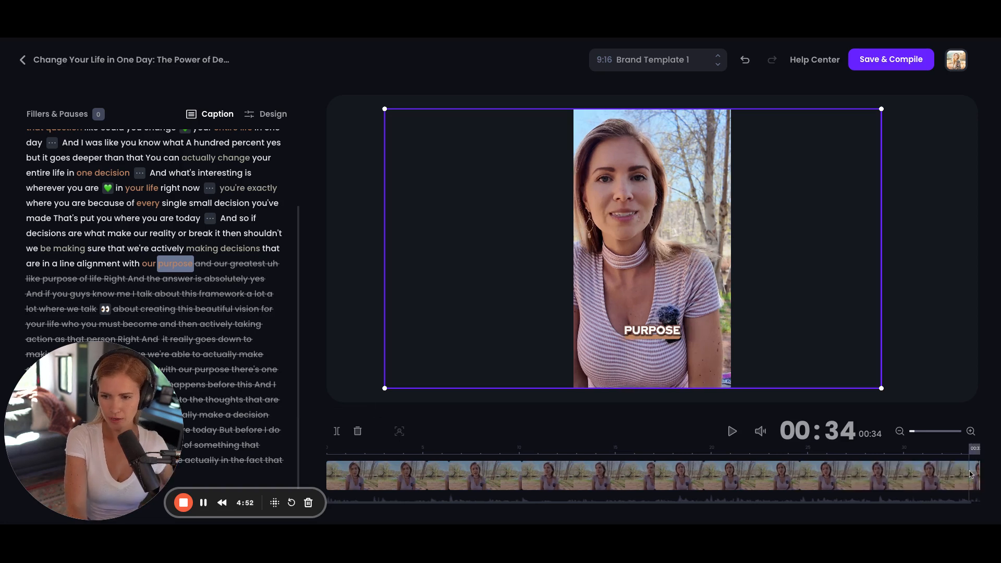
Play back the trimmed ending from the words "with" and "alignment" to check how the clip finishes
left_click(972, 474)
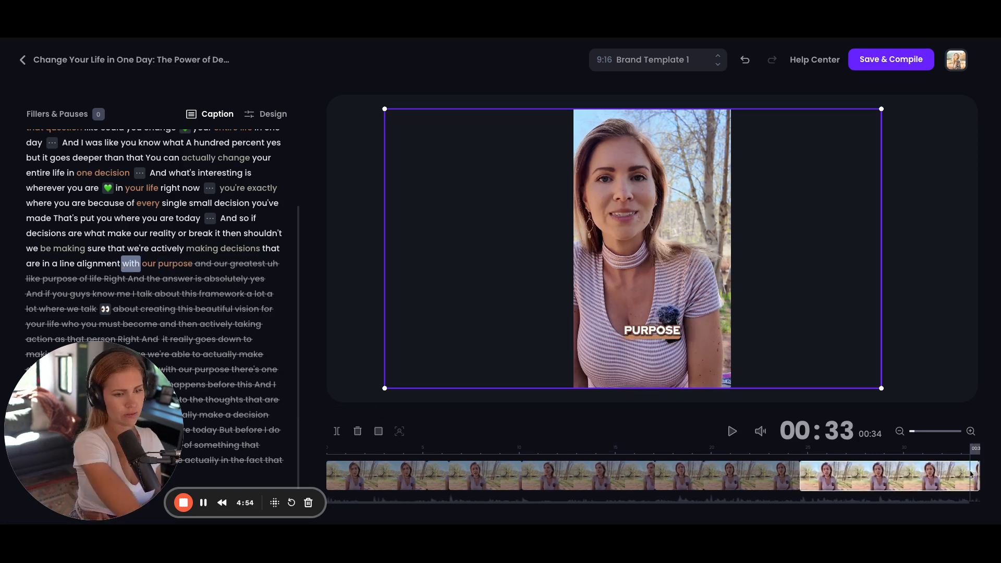
key("space")
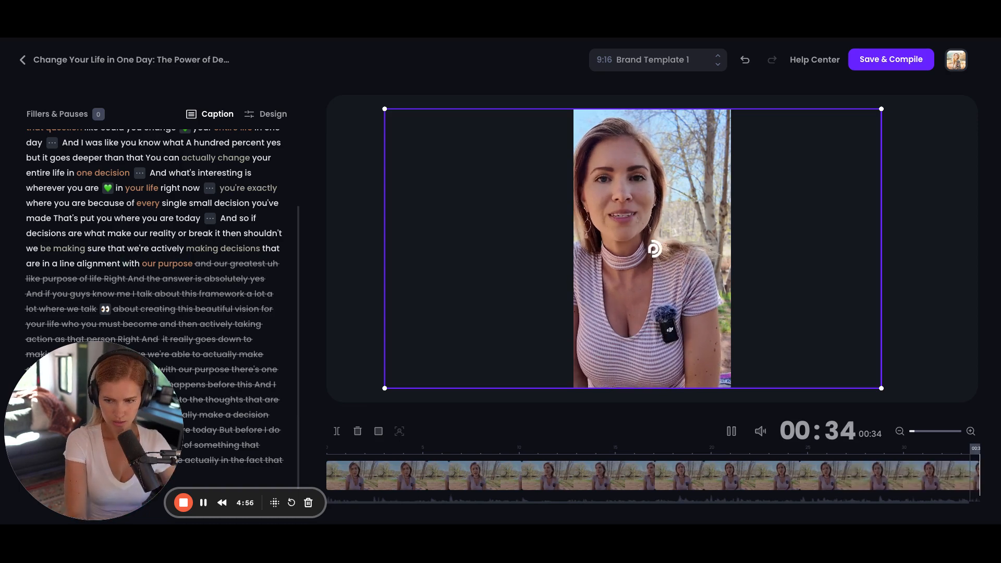
key("space")
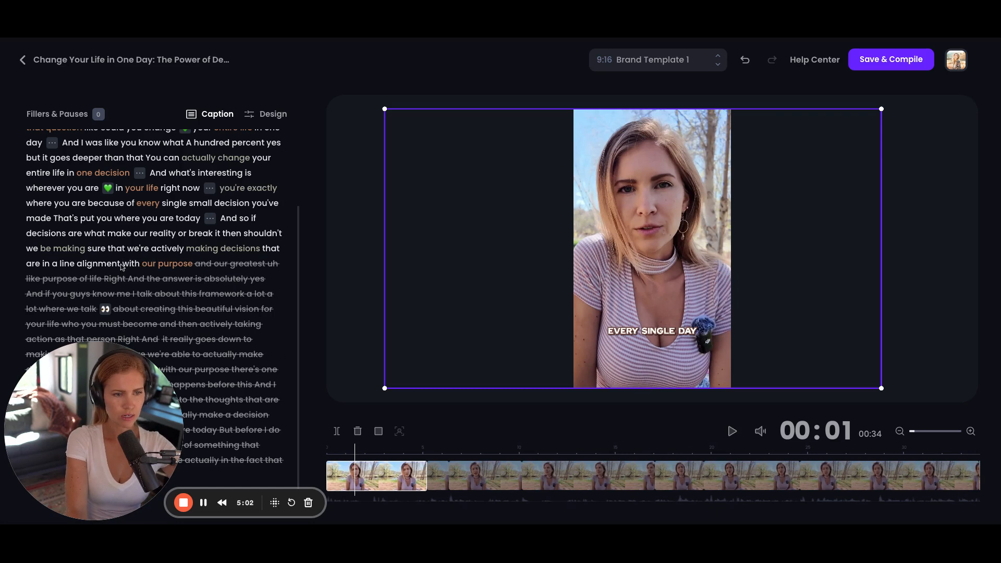
left_click(79, 267)
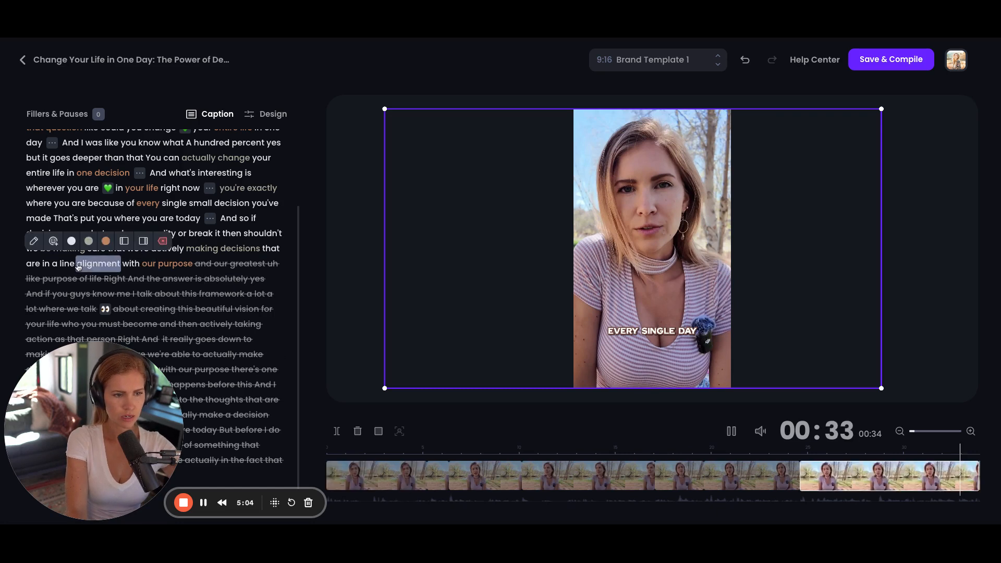
key("space")
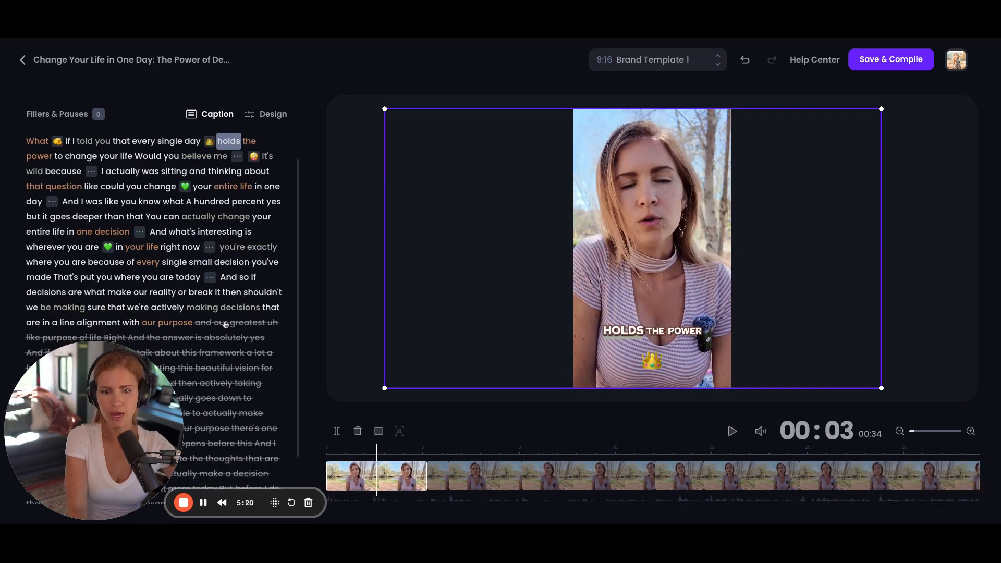
Turn on generated B-Roll with stock footage in the design settings and play the clip to about 00:19
left_click(280, 117)
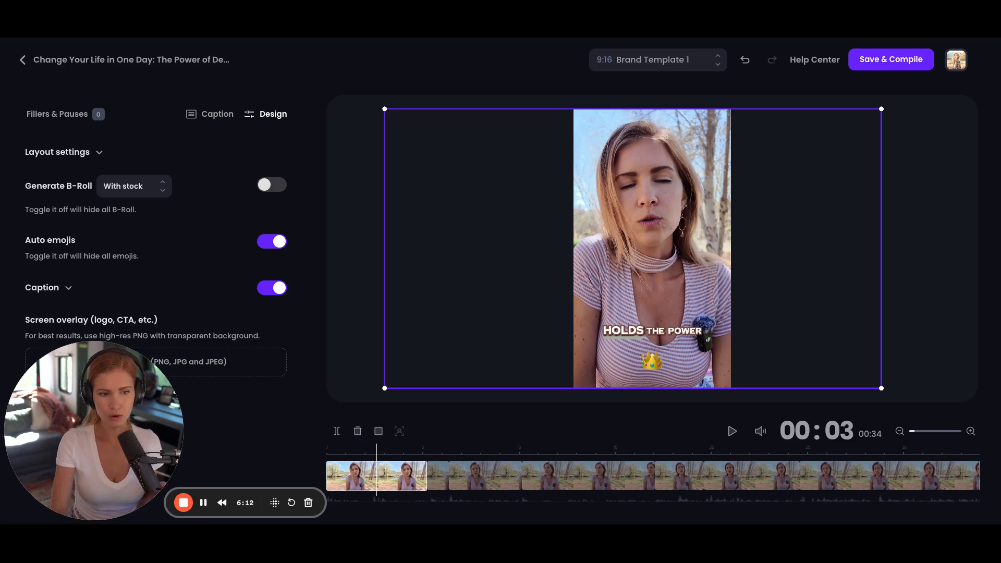
left_click(270, 187)
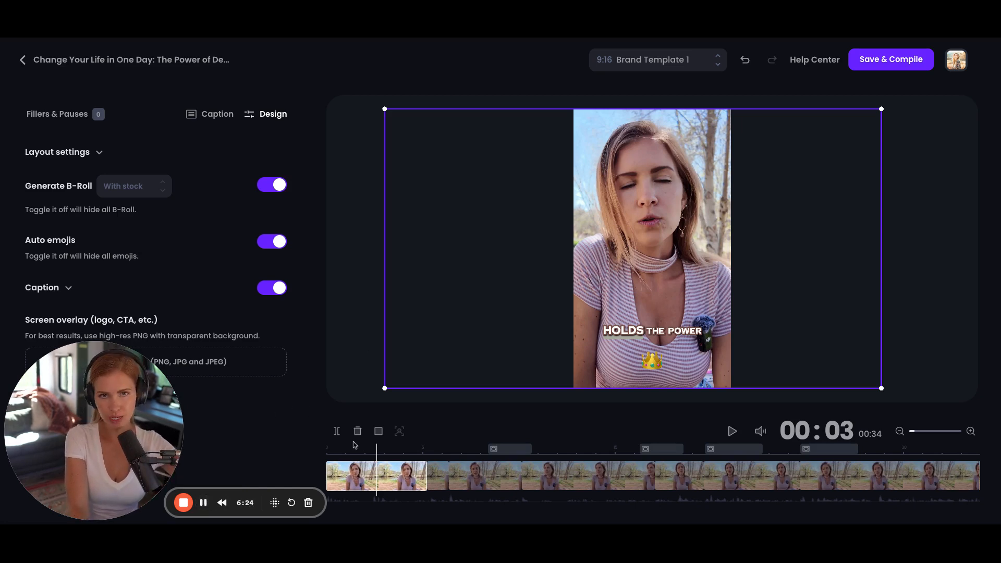
key("space")
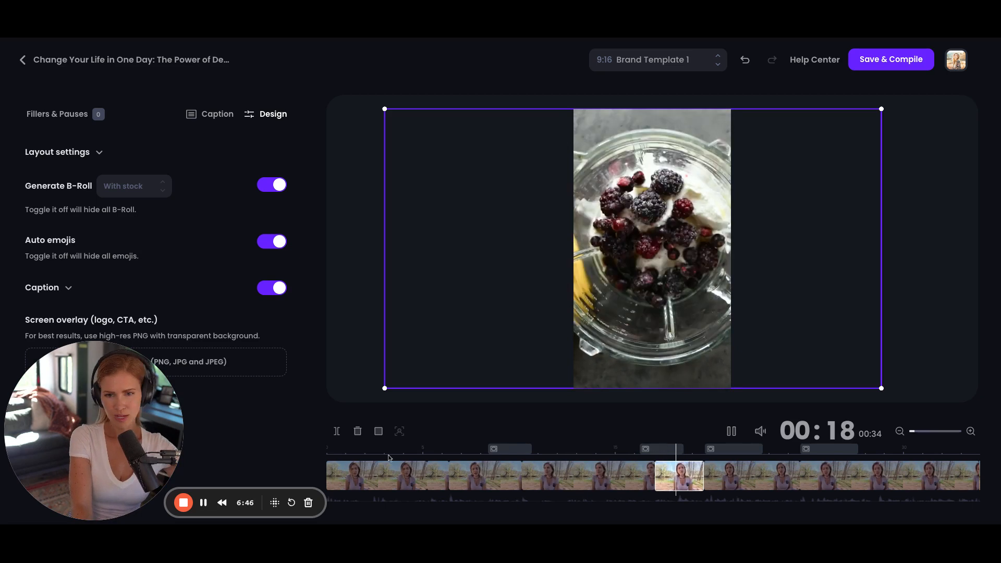
key("space")
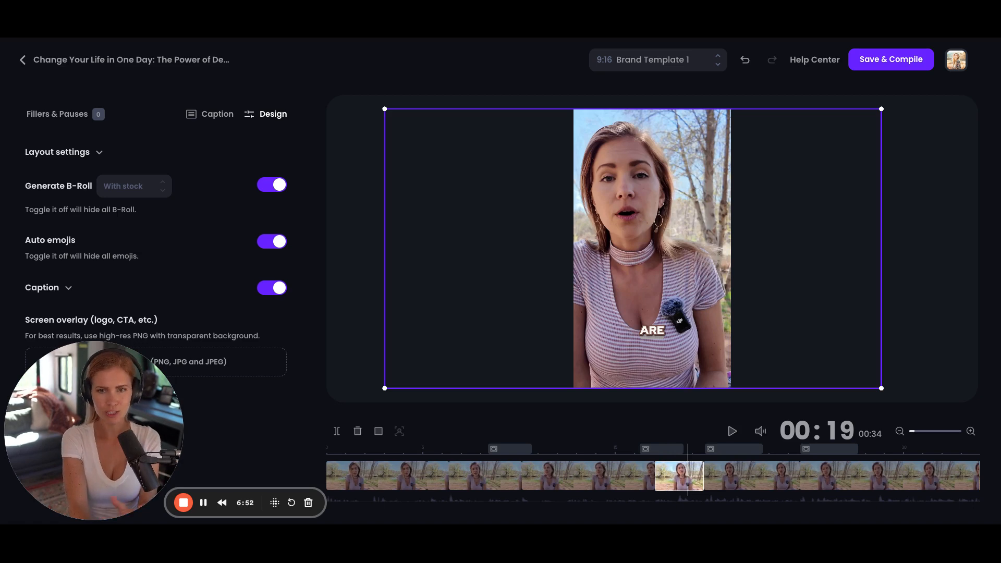
Search stock footage for "change your life" and replace the blender B-Roll at about 00:17 with the notebook-writing video
left_click(652, 450)
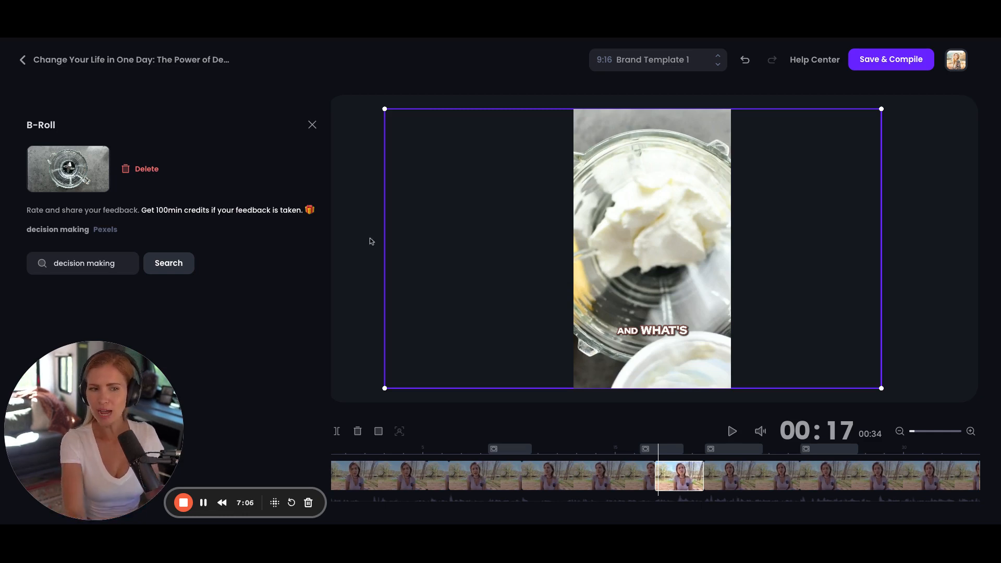
triple_click(116, 265)
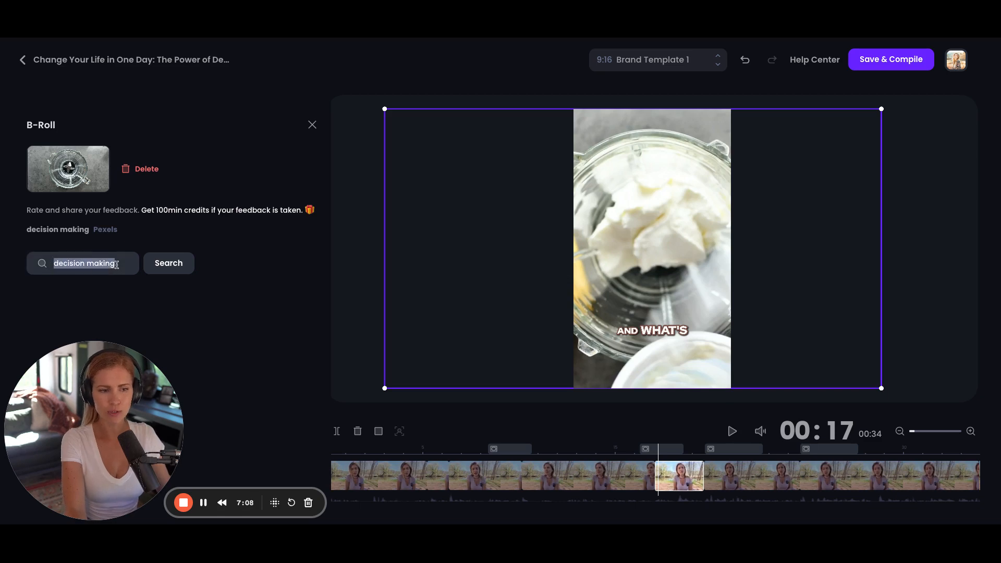
type("change")
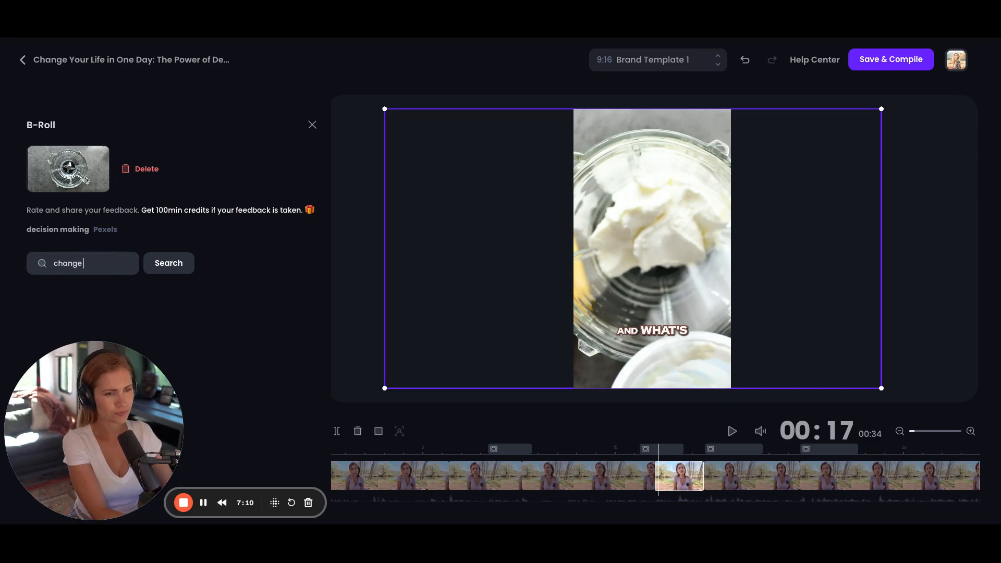
type(" your life")
left_click(168, 263)
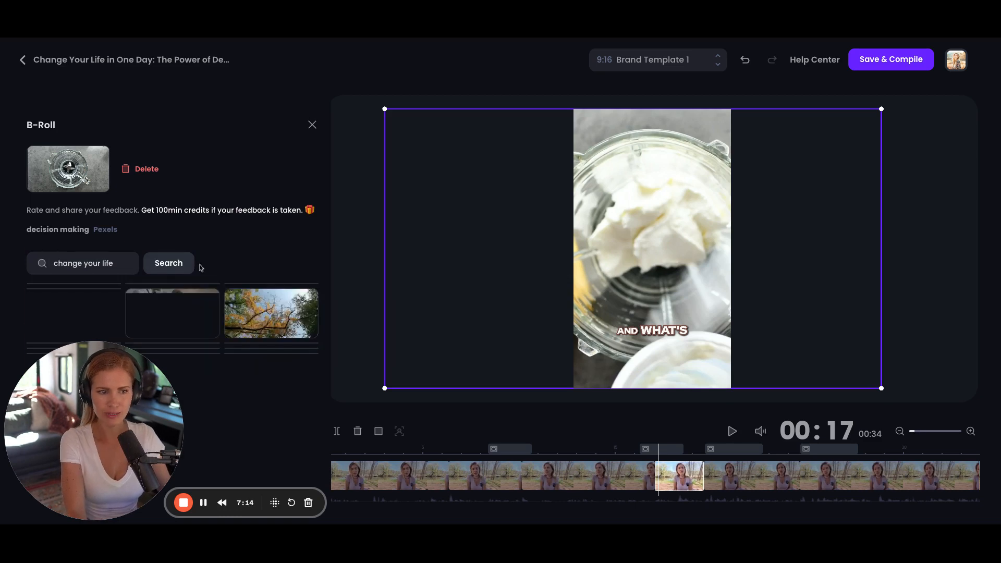
scroll(245, 304, "down", 1)
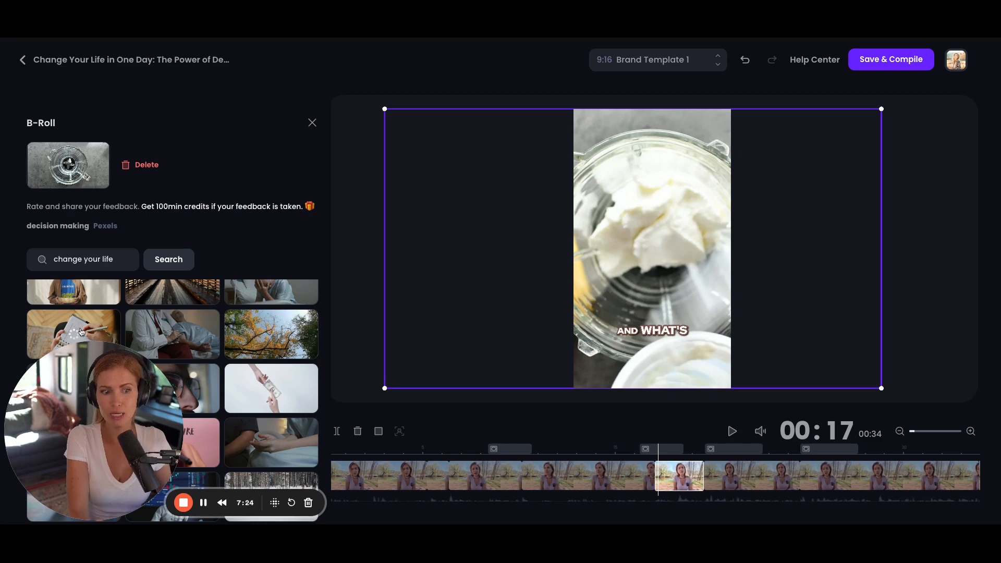
left_click(123, 337)
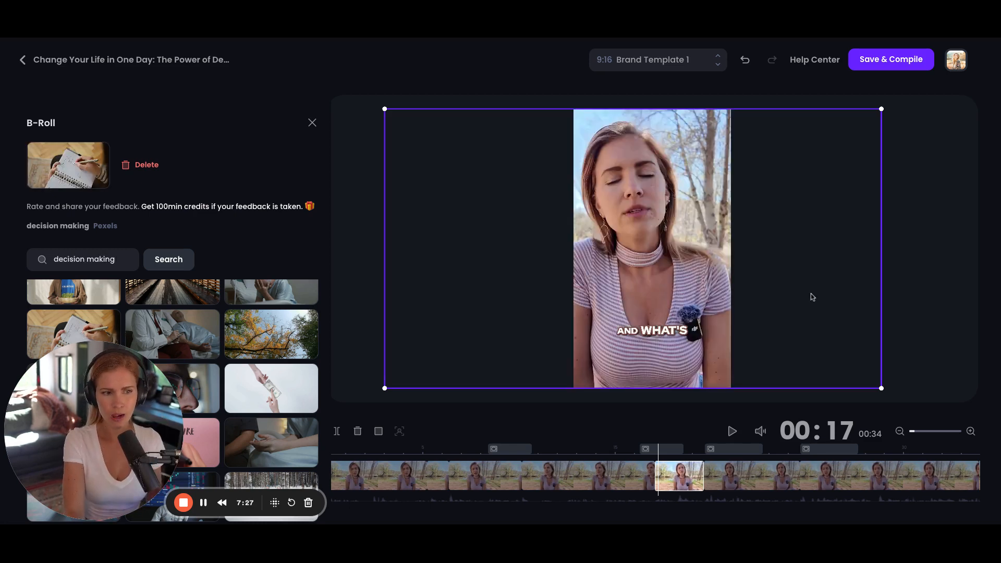
Play the clip from 00:17 to 00:24 to check the replaced B-Roll and the one that follows it
key("space")
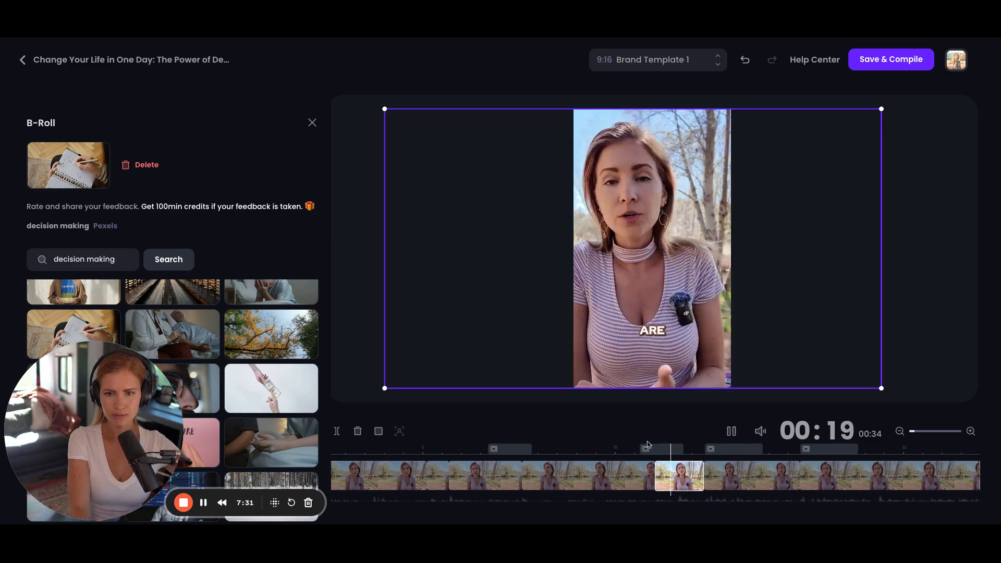
key("space")
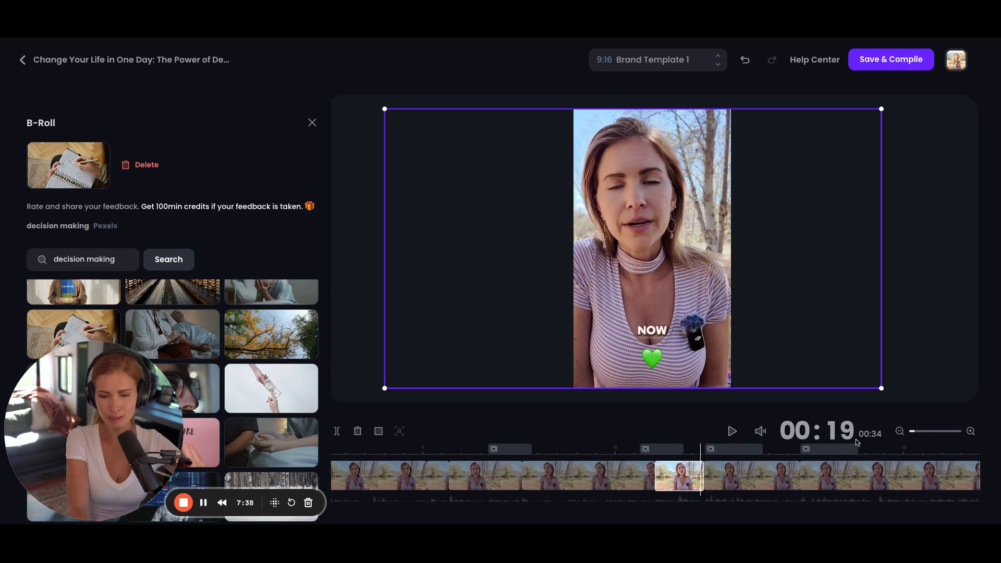
key("space")
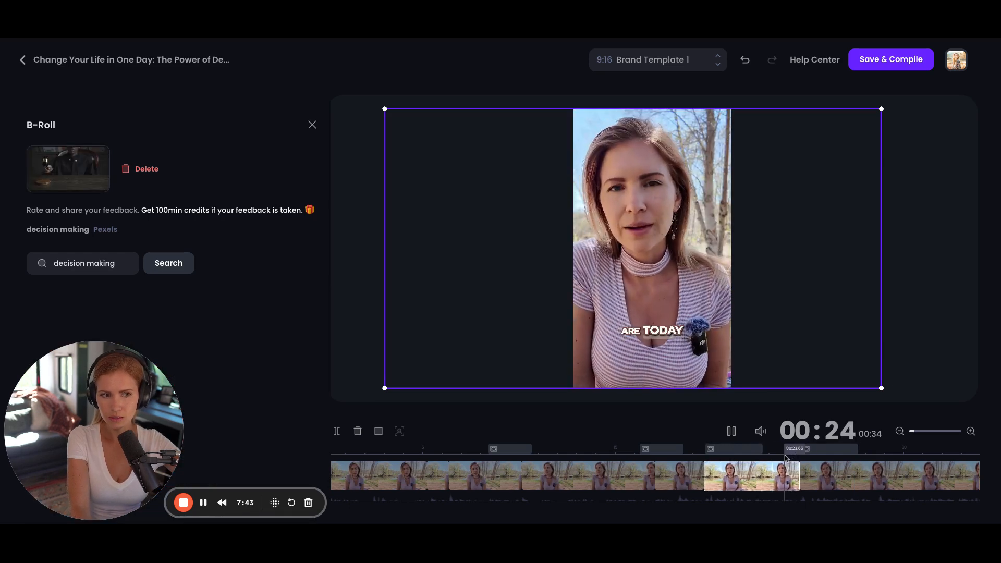
key("space")
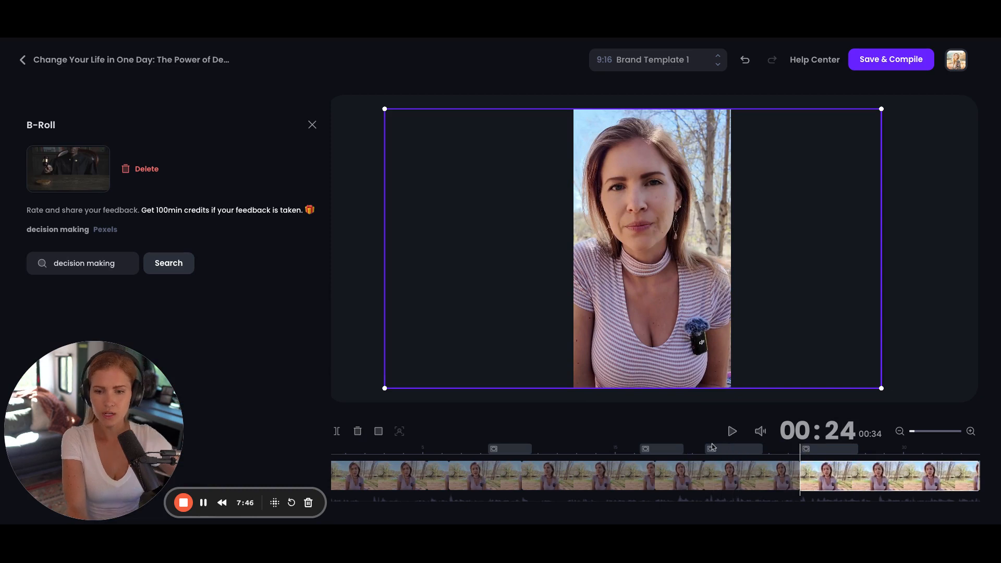
Search stock footage for "thinking" and replace the dark-jacket B-Roll at about 00:20 with the video of the long-haired woman seated outdoors
left_click(712, 449)
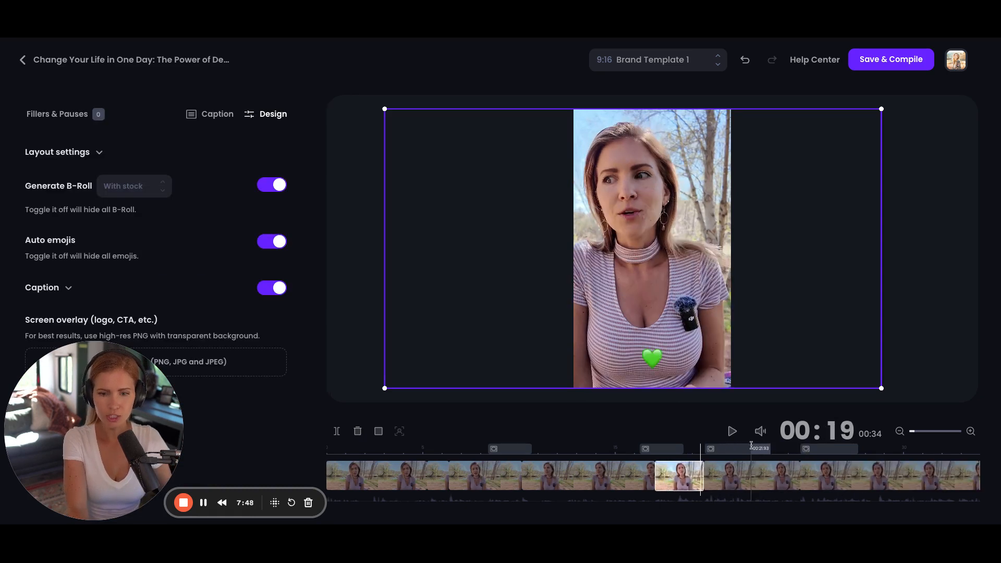
left_click(741, 450)
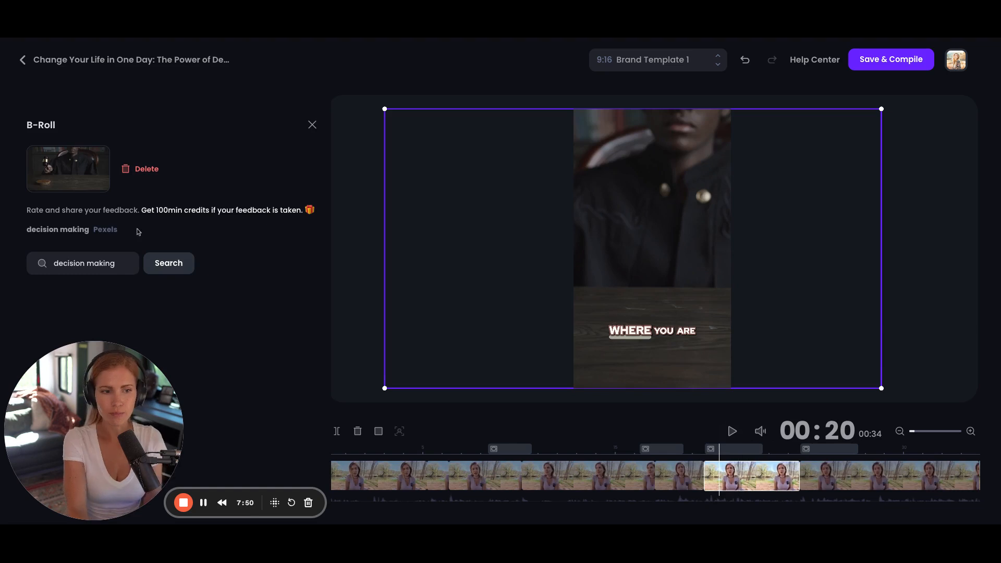
triple_click(117, 260)
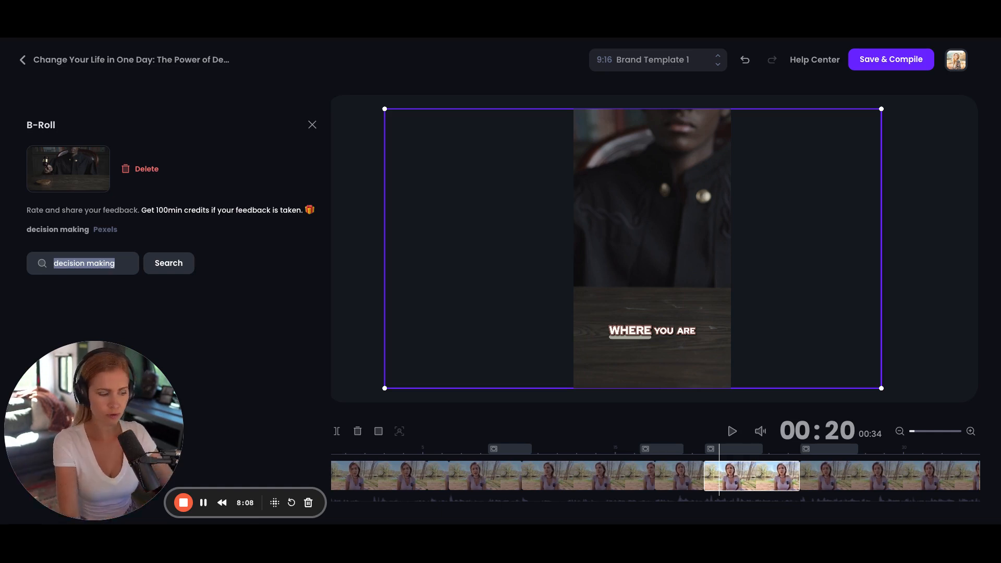
type("thinking")
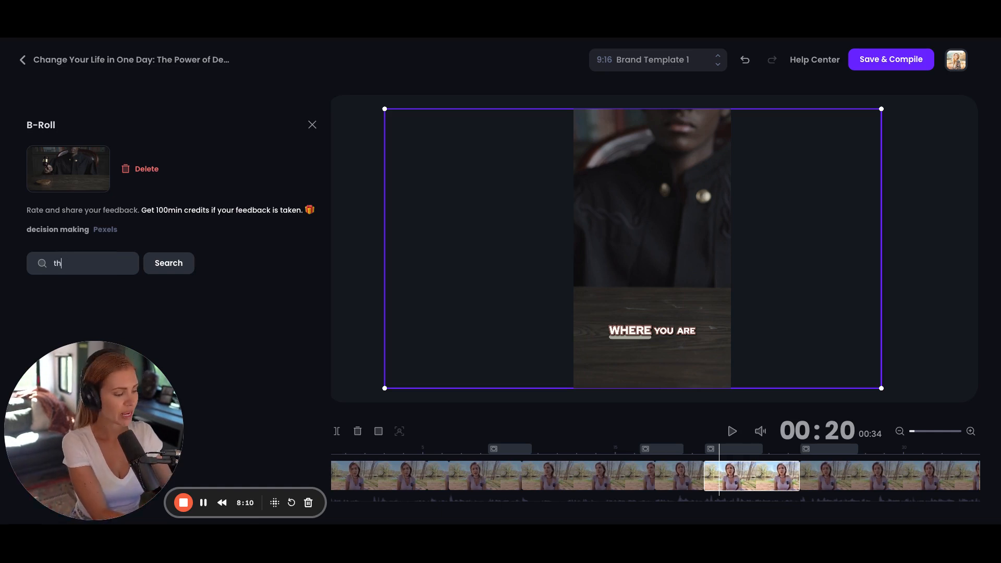
left_click(184, 270)
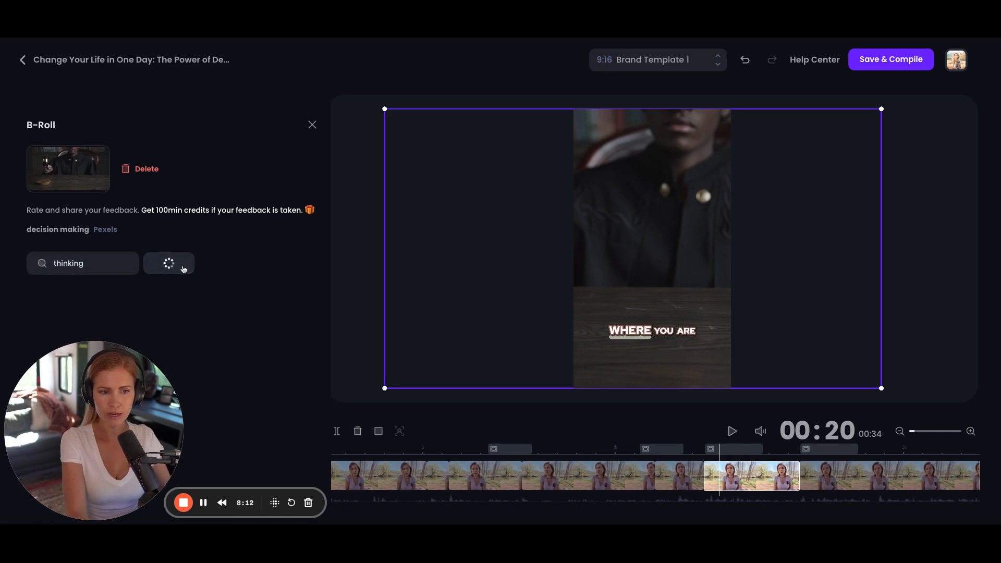
scroll(261, 291, "down", 1)
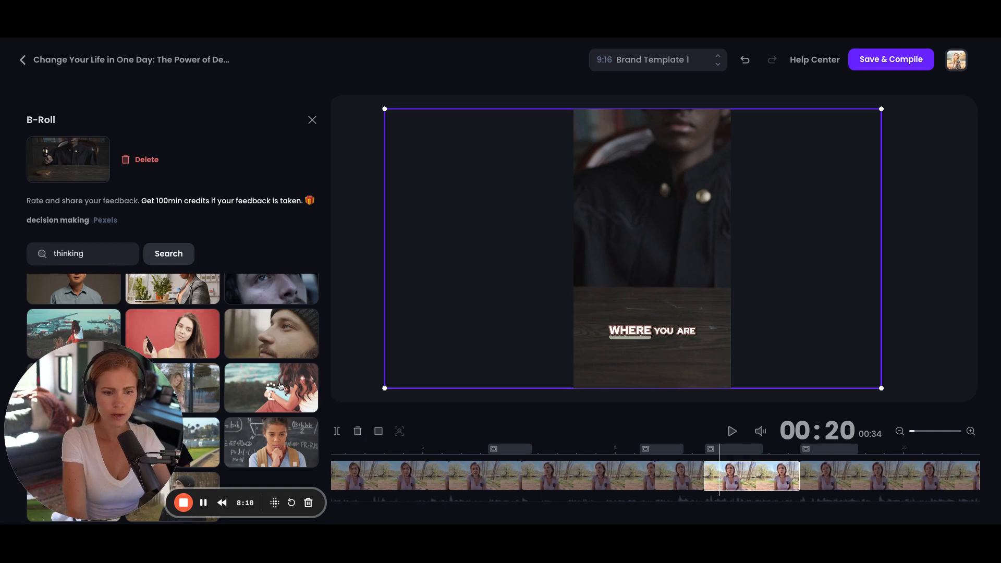
left_click(300, 389)
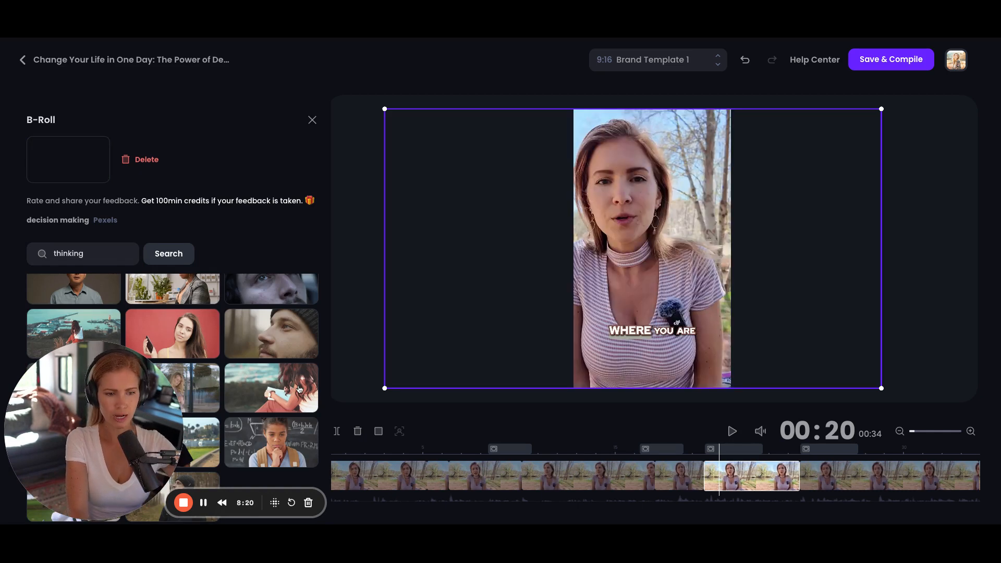
Play on to about 00:30, search stock footage for "excited" and replace the food-cutting B-Roll at about 00:25 with the lake and mountains video
key("space")
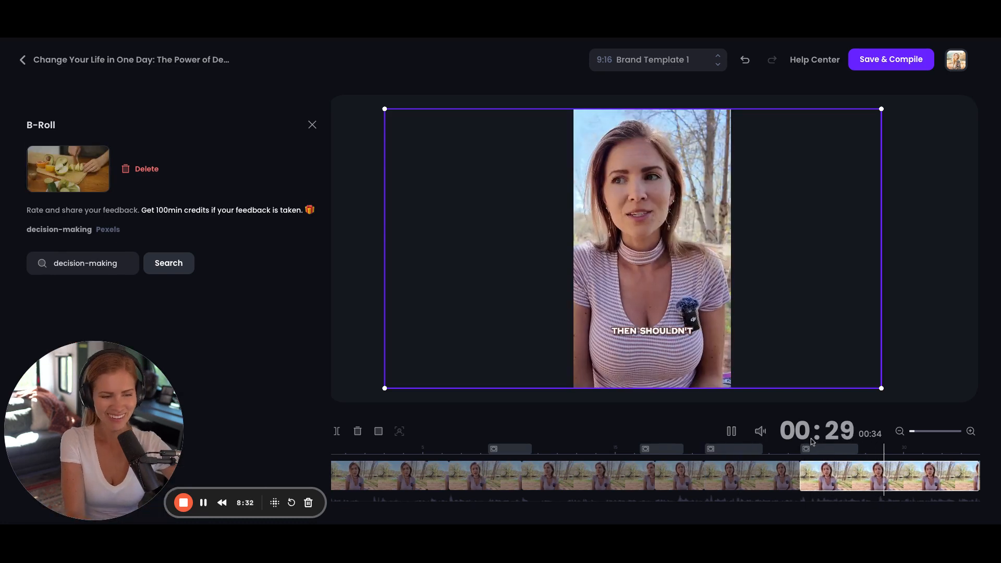
key("space")
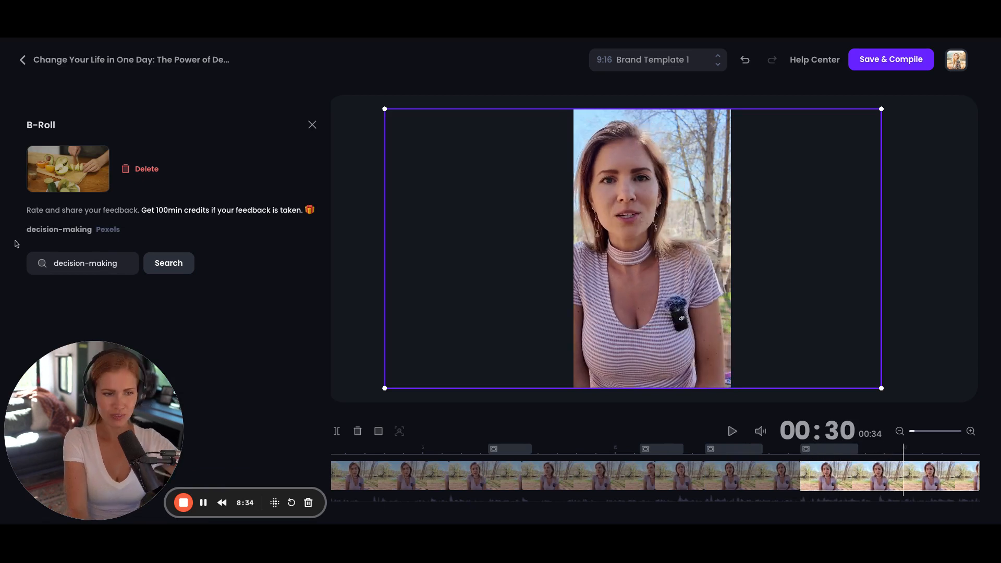
triple_click(82, 257)
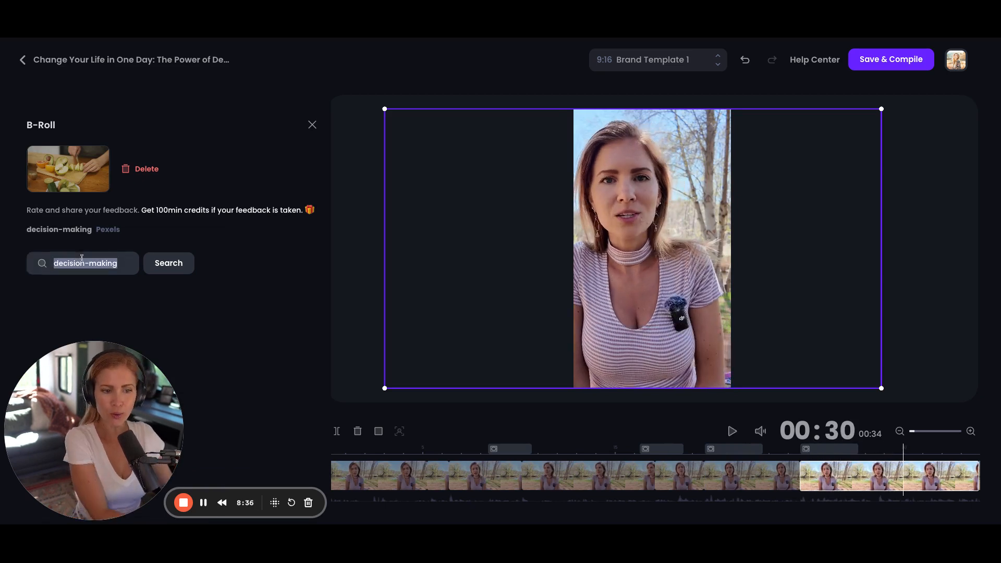
type("excited")
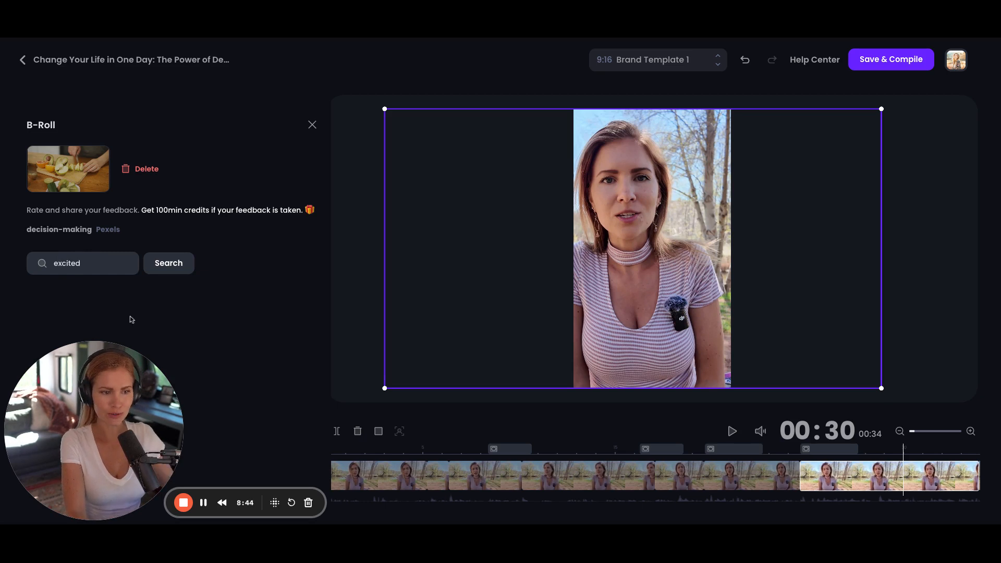
left_click(158, 263)
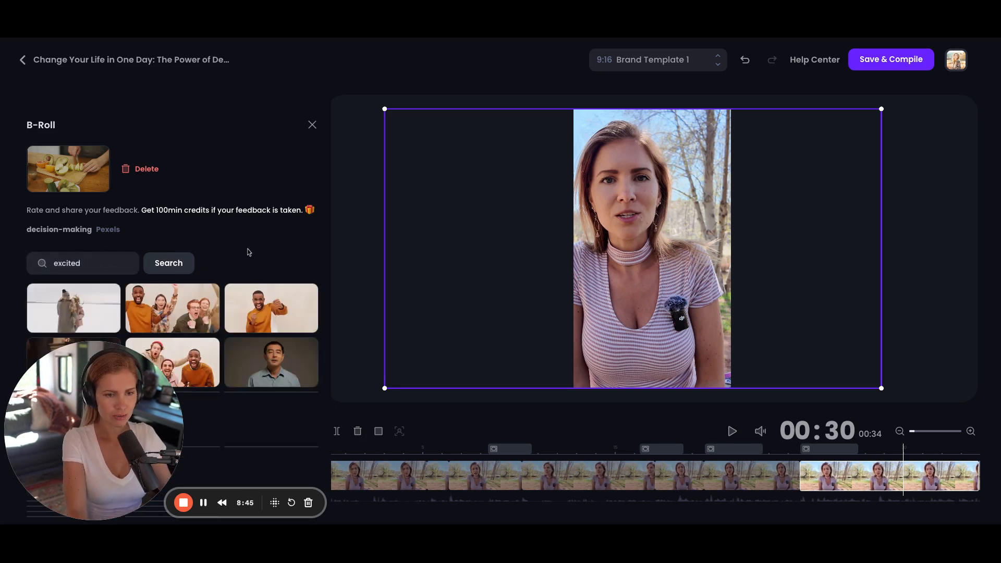
scroll(244, 249, "down", 1)
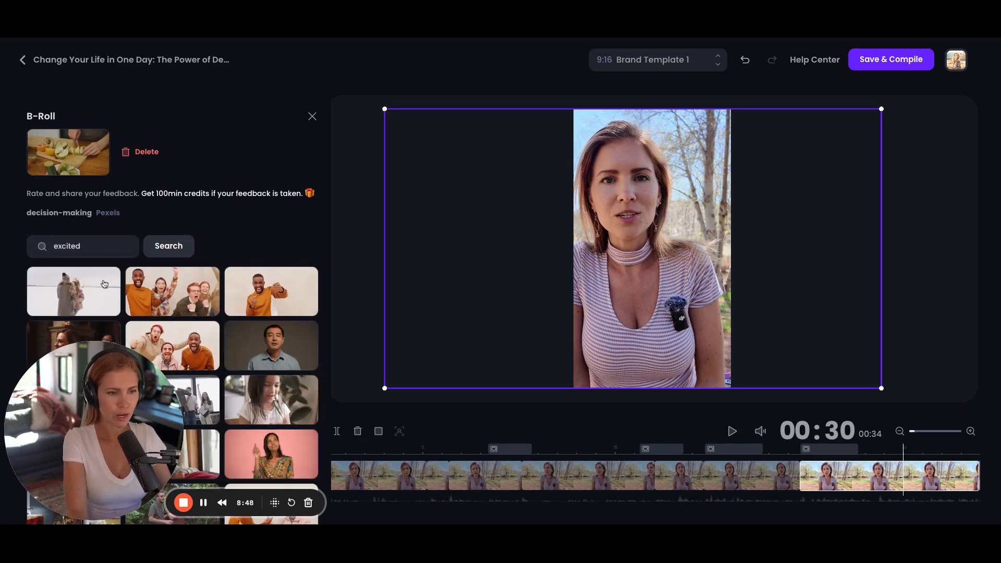
scroll(102, 292, "down", 3)
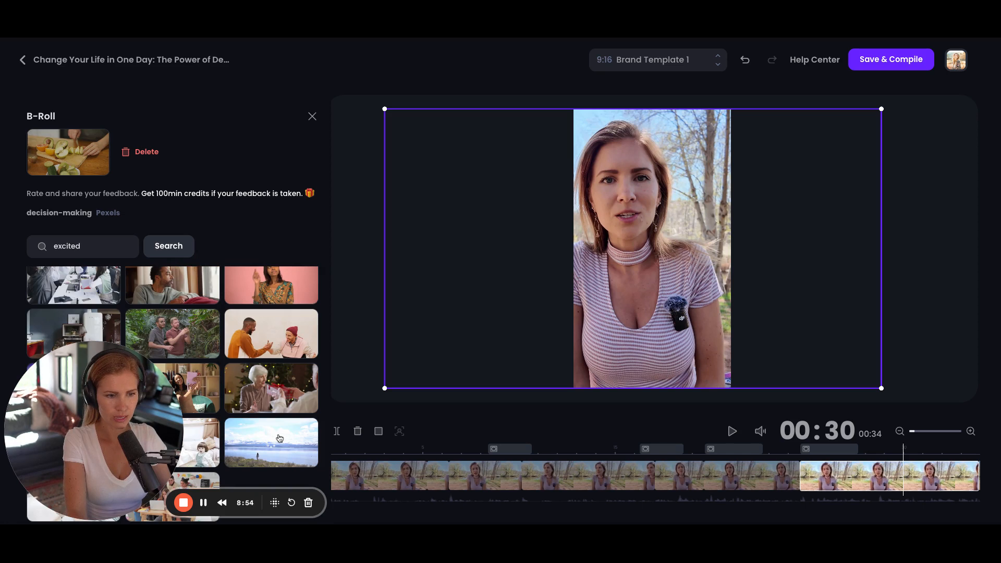
Play the clip from about 00:24 to its end to check the lake B-Roll and its timing
left_click(809, 453)
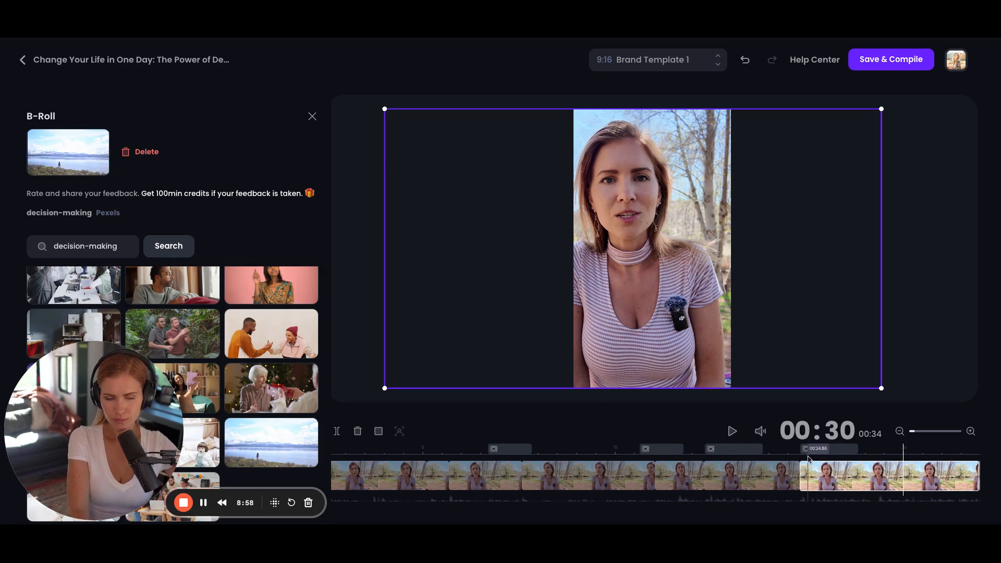
left_click_drag(809, 458, 802, 458)
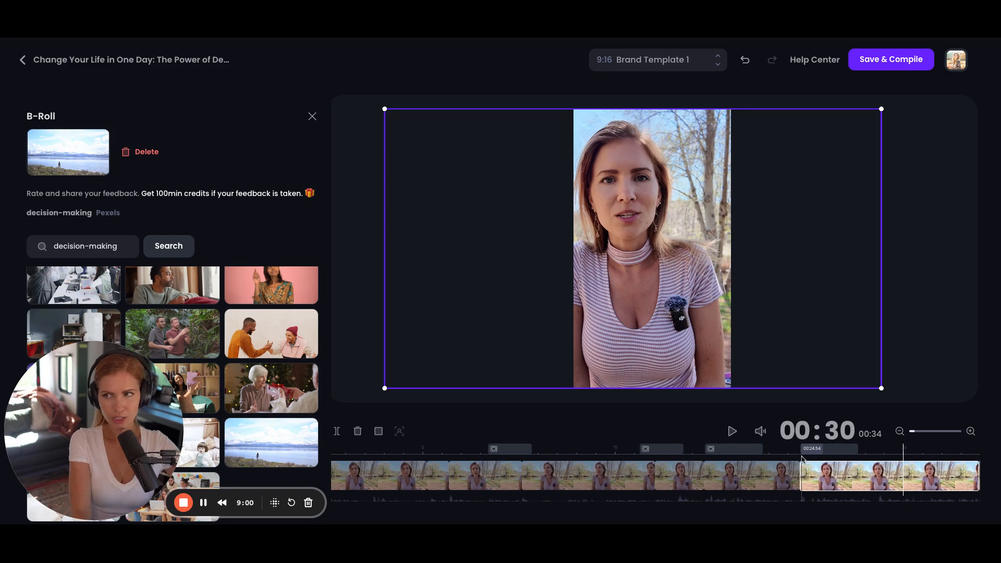
left_click(786, 474)
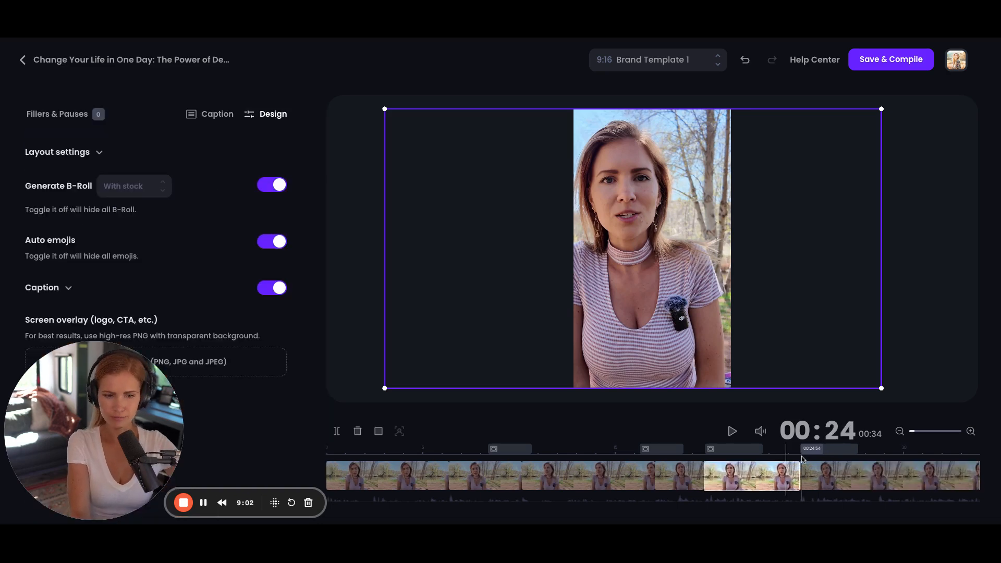
key("space")
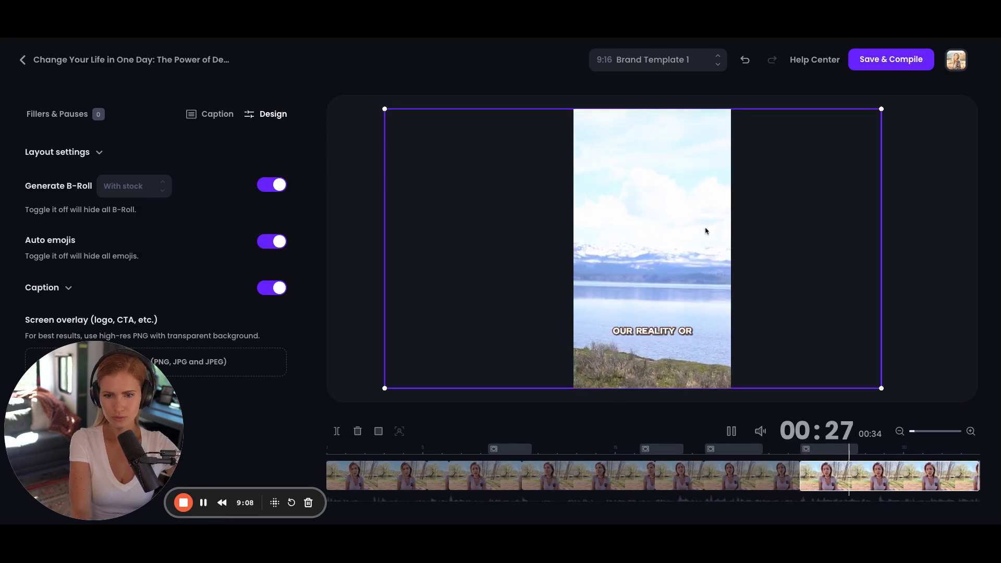
left_click(762, 230)
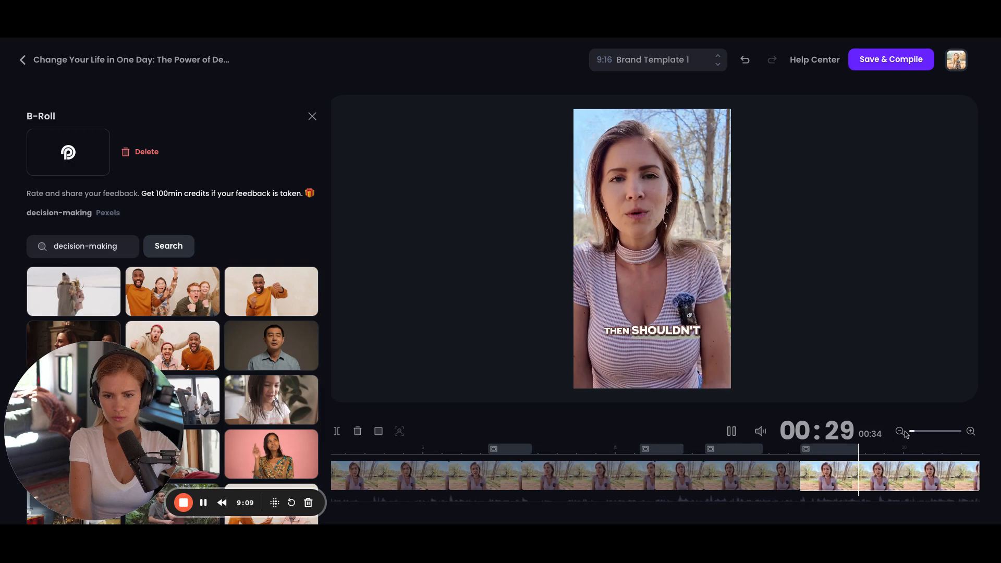
left_click(824, 451)
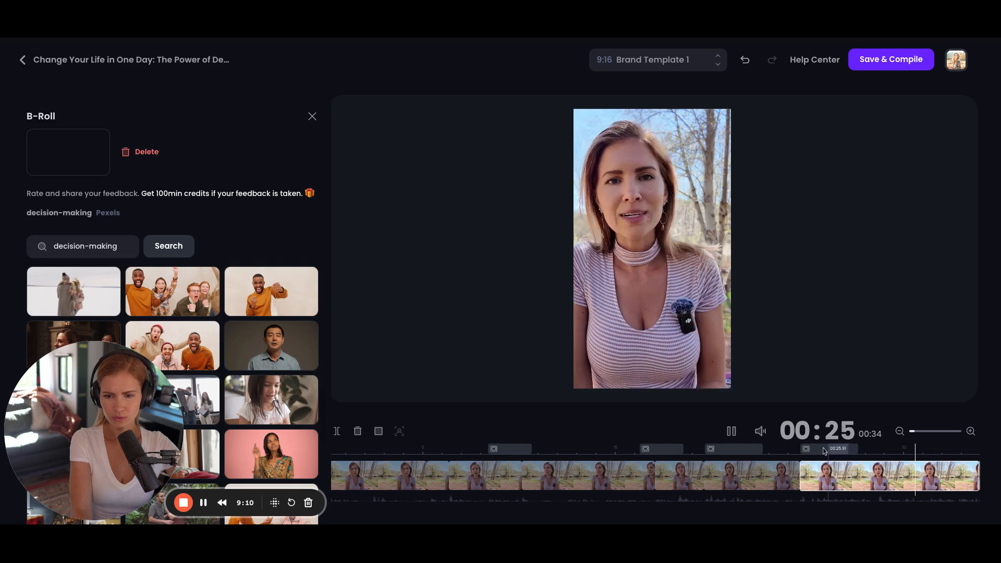
left_click(785, 474)
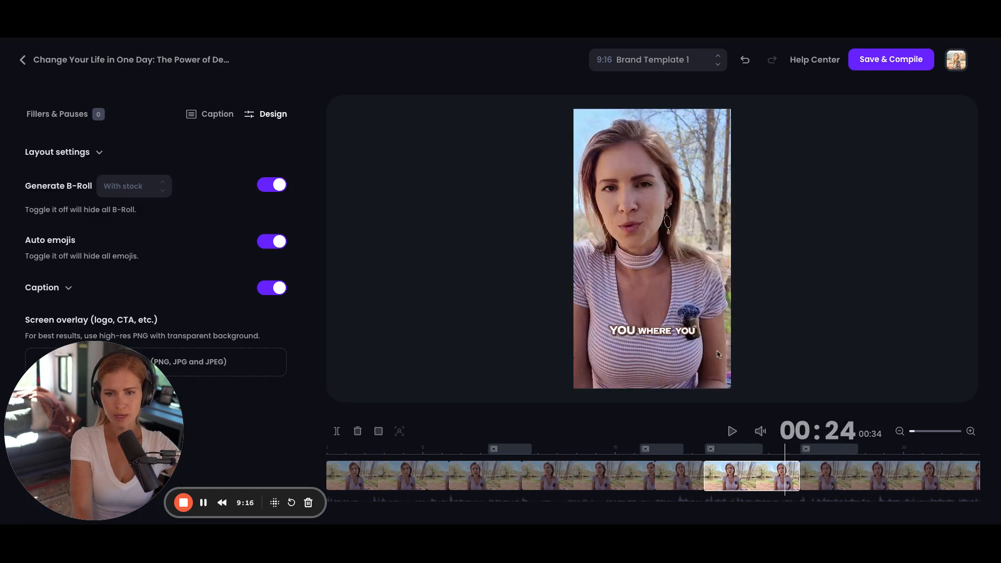
key("space")
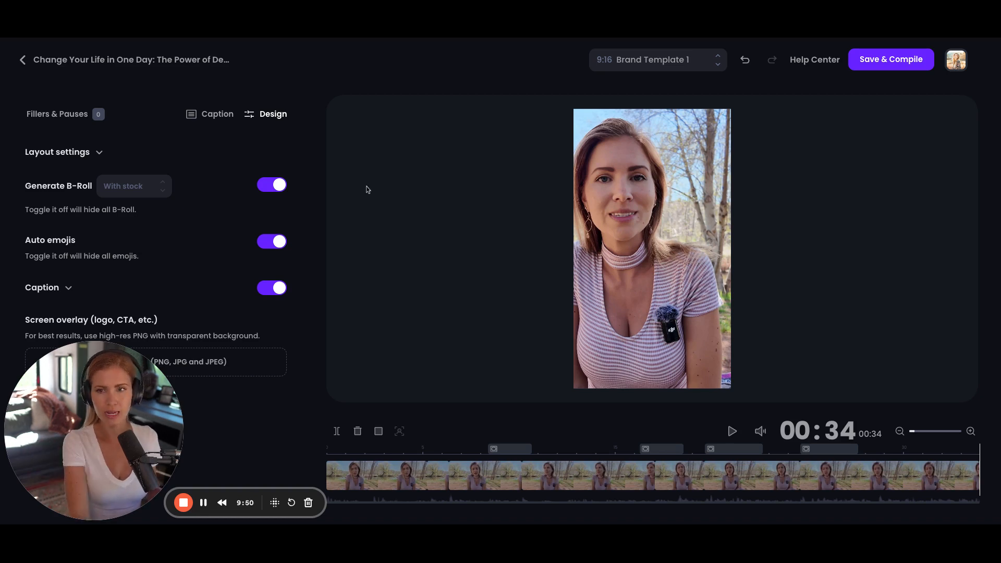
Save and compile the edited clip, and mark clip #2 in the results list as liked
left_click(891, 59)
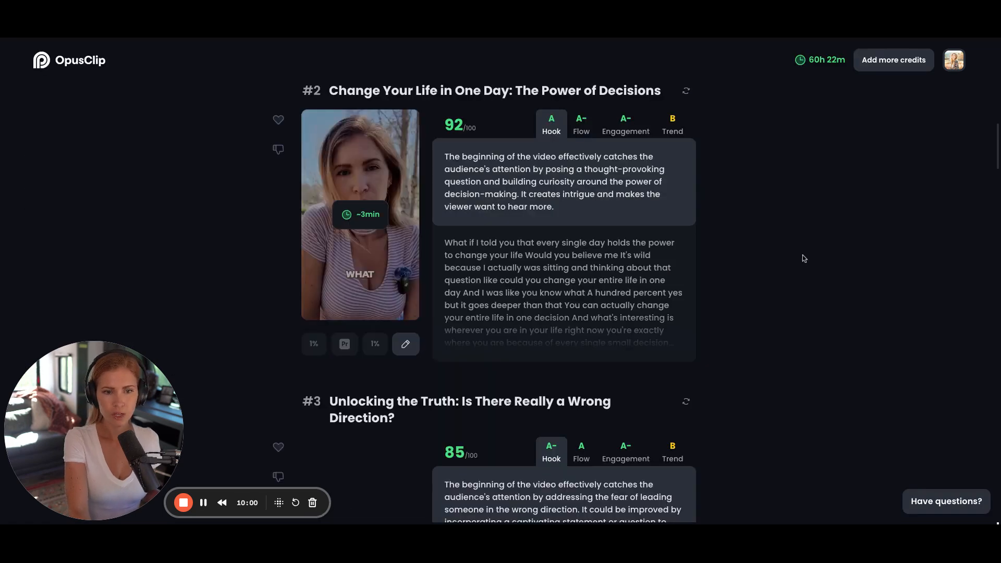
scroll(658, 326, "up", 8)
scroll(658, 326, "down", 7)
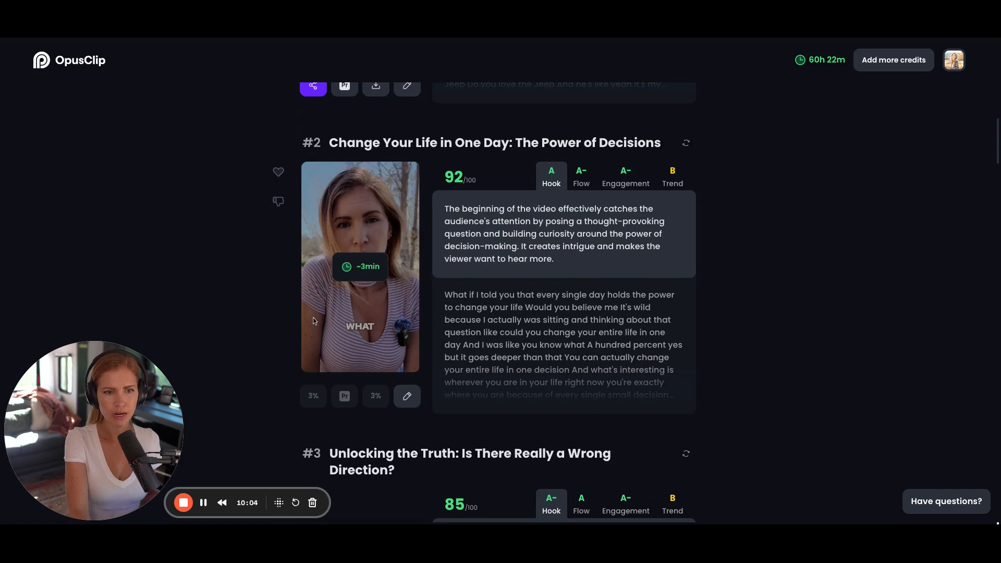
left_click(278, 172)
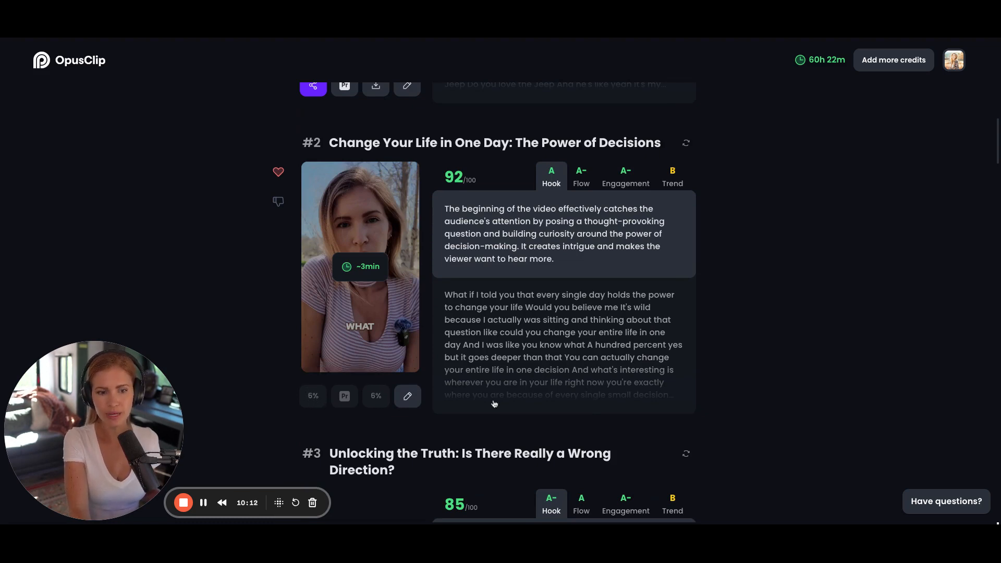
Examine the titles, scores and hook assessments of the generated clips below #2, down to about #6
scroll(497, 370, "down", 5)
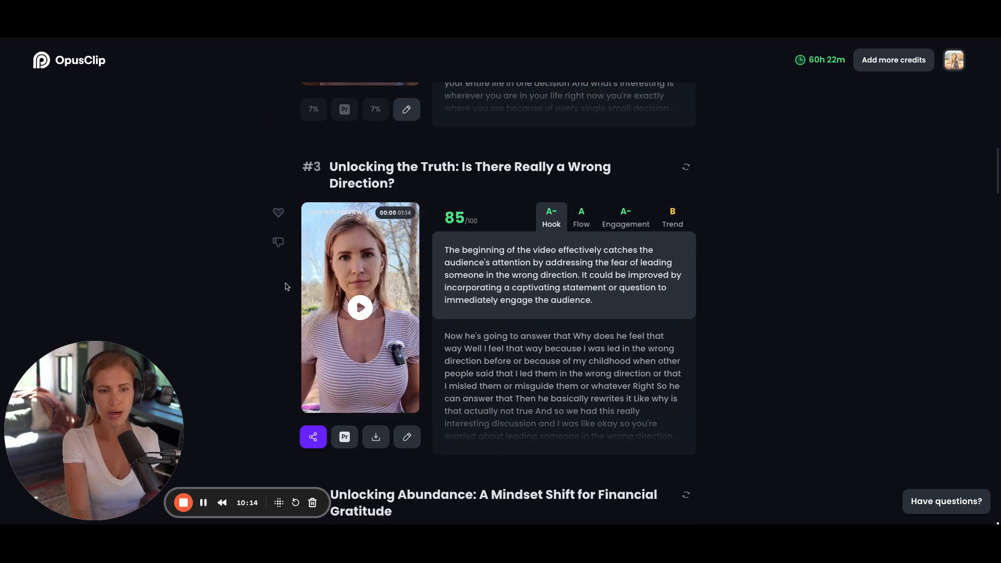
scroll(467, 342, "down", 5)
scroll(467, 341, "down", 6)
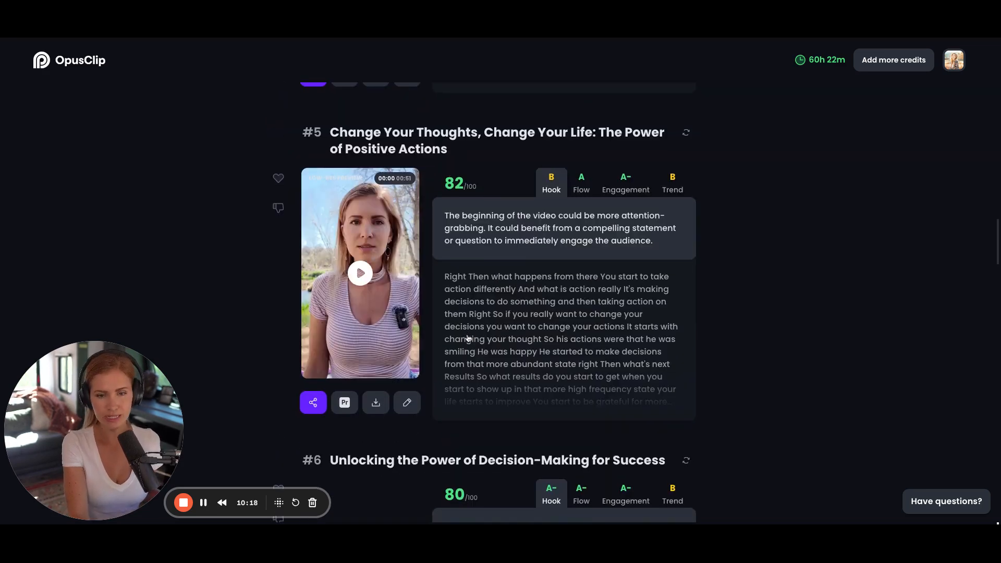
scroll(652, 395, "up", 5)
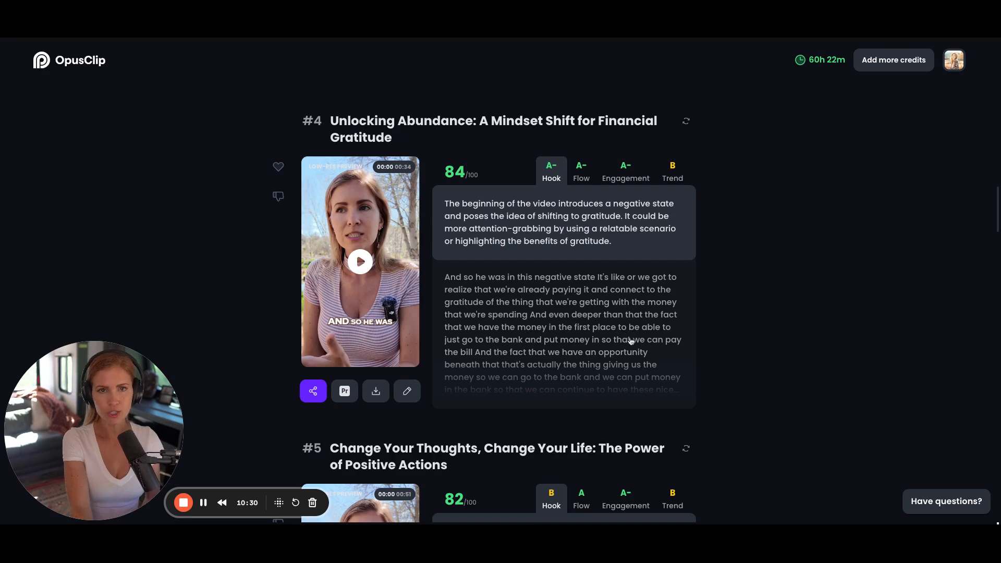
scroll(624, 312, "up", 5)
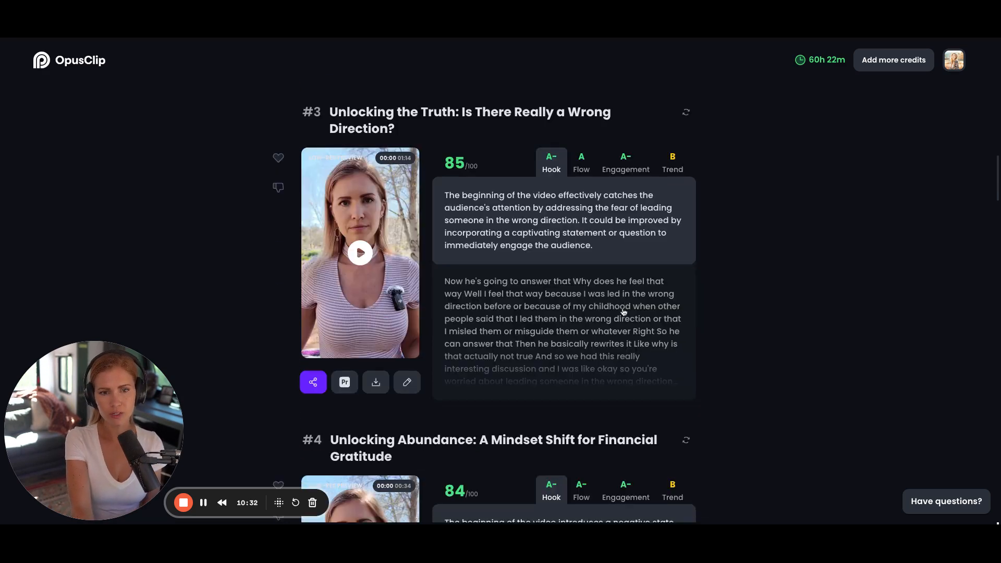
scroll(455, 375, "down", 2)
scroll(454, 376, "up", 8)
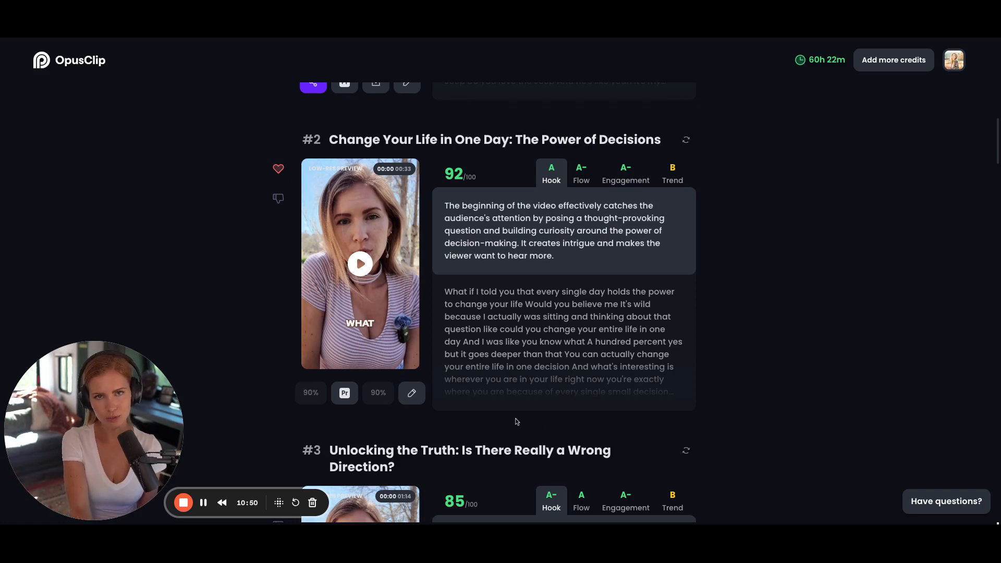
Open the social publishing options for clip #2 and review the posts prepared for each platform
left_click(313, 393)
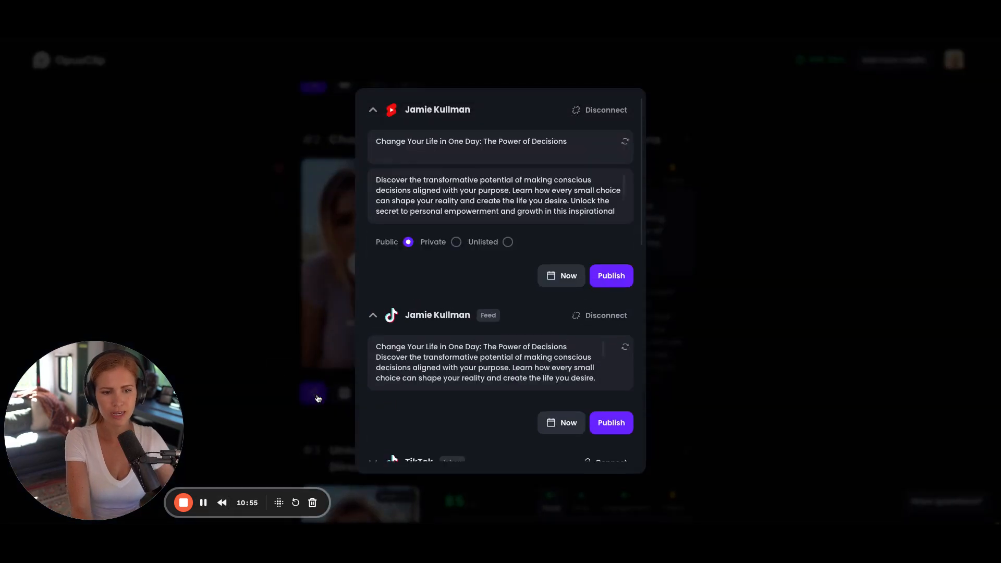
scroll(517, 329, "down", 6)
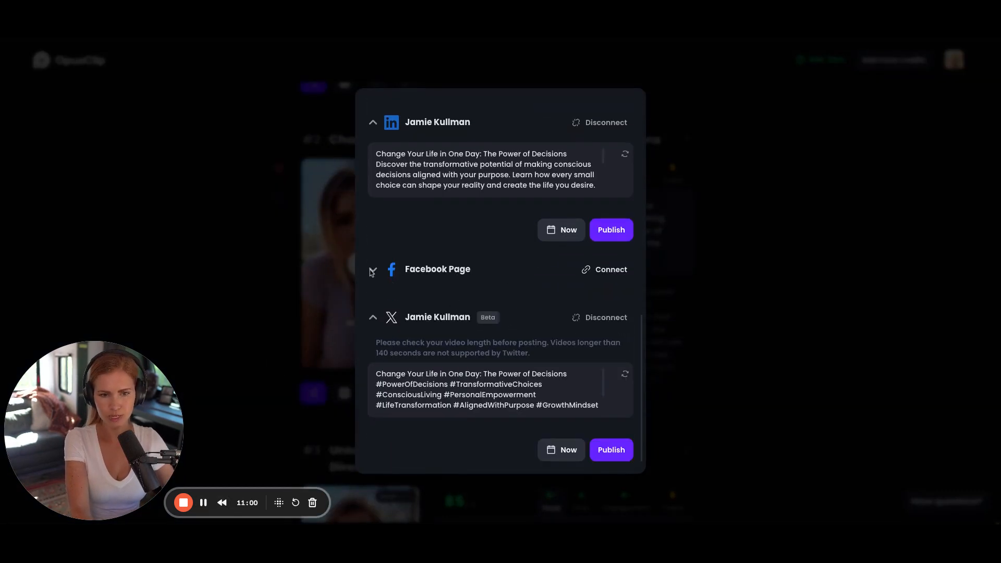
scroll(617, 326, "up", 6)
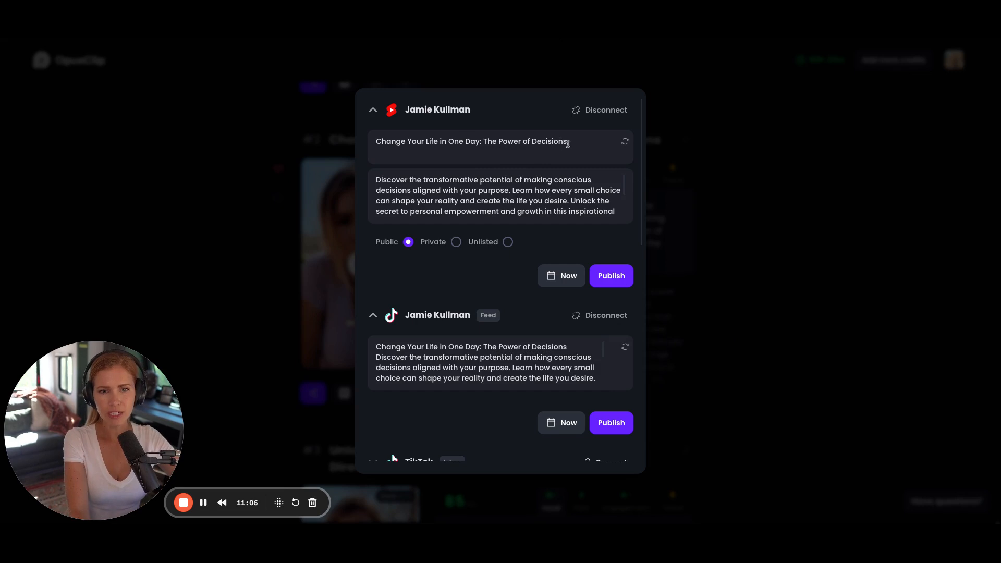
Check the title regeneration styles available for the YouTube post without applying one
left_click_drag(568, 145, 330, 147)
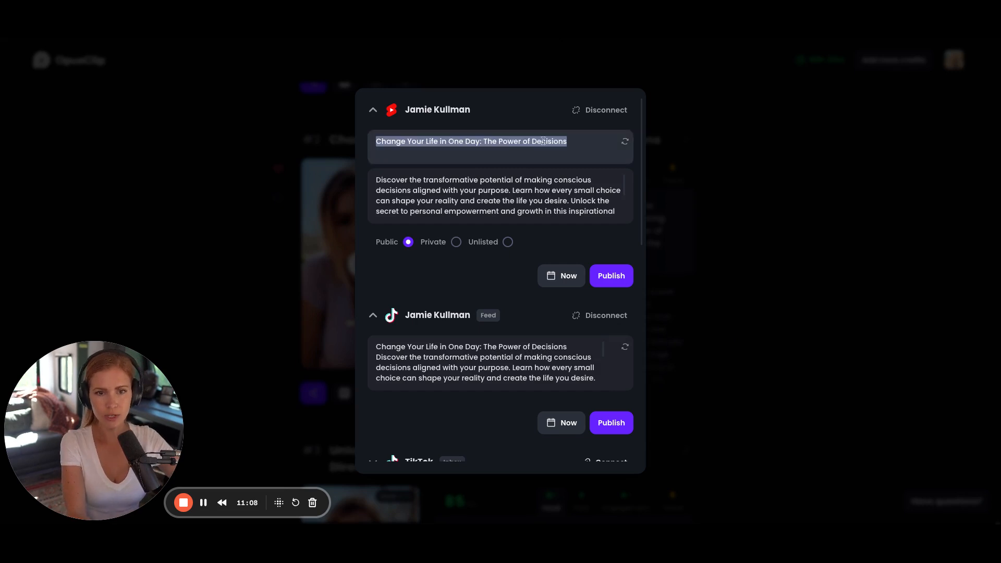
left_click(571, 144)
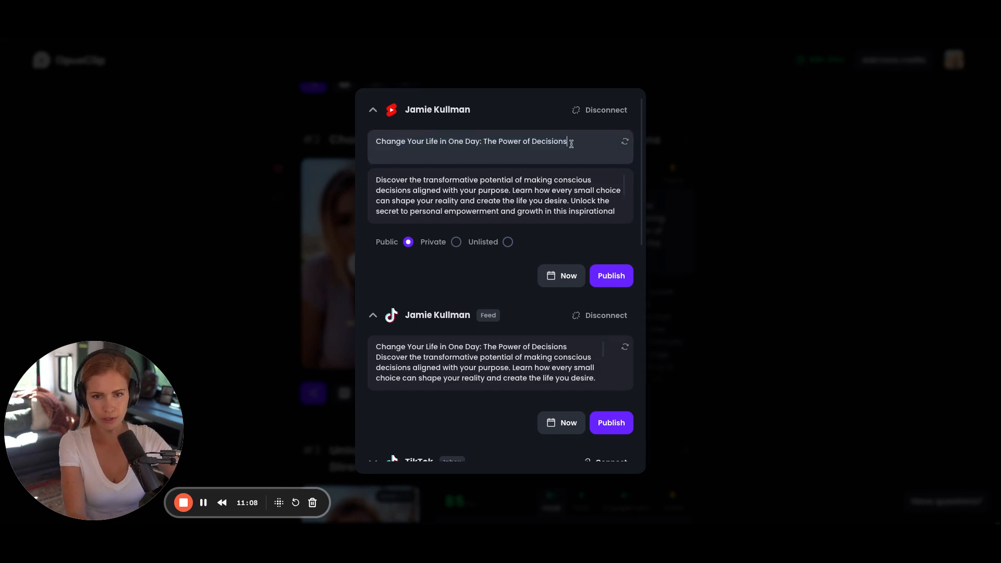
left_click(626, 142)
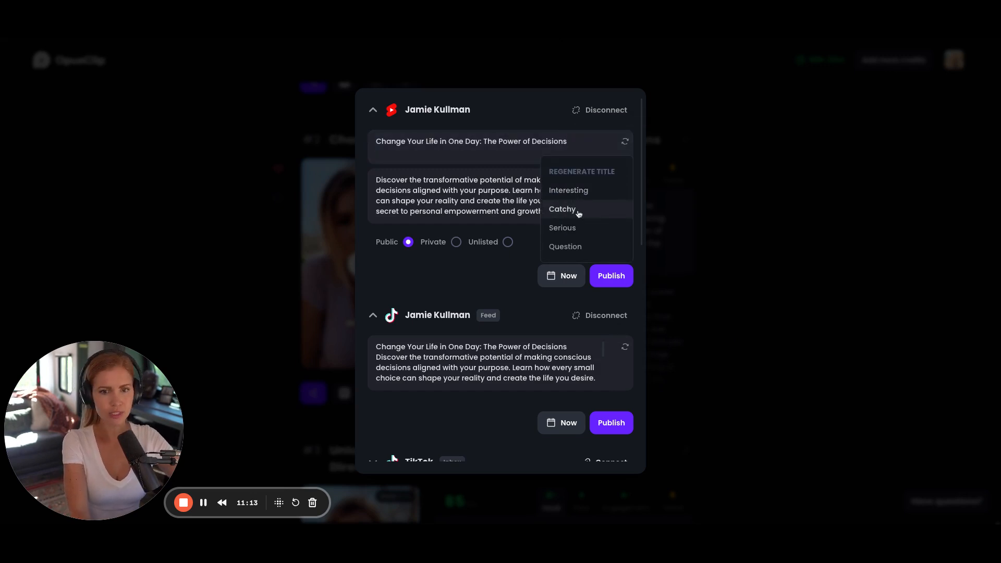
left_click(514, 201)
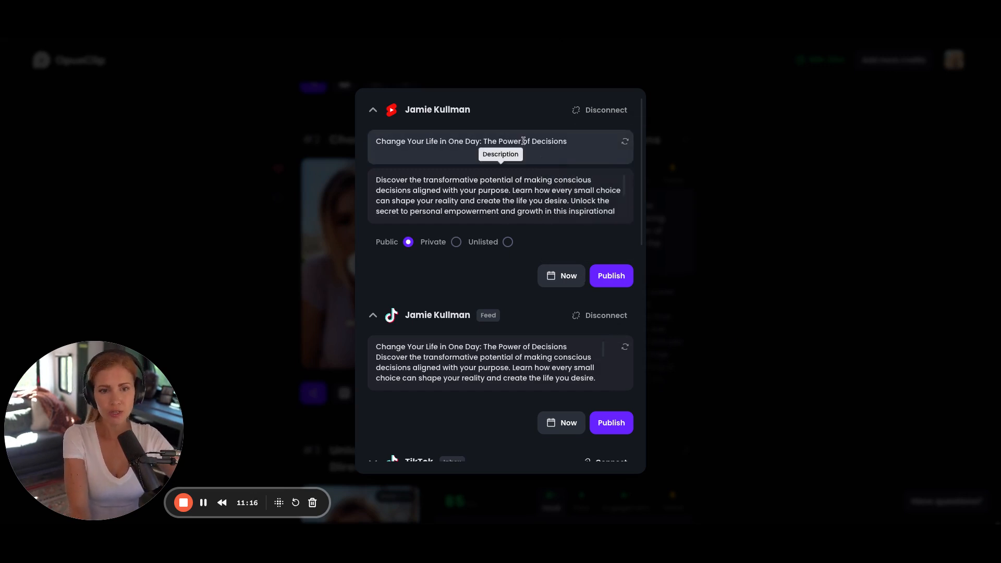
Read through the YouTube post's generated description down to its hashtags
scroll(584, 207, "down", 1)
scroll(586, 205, "up", 1)
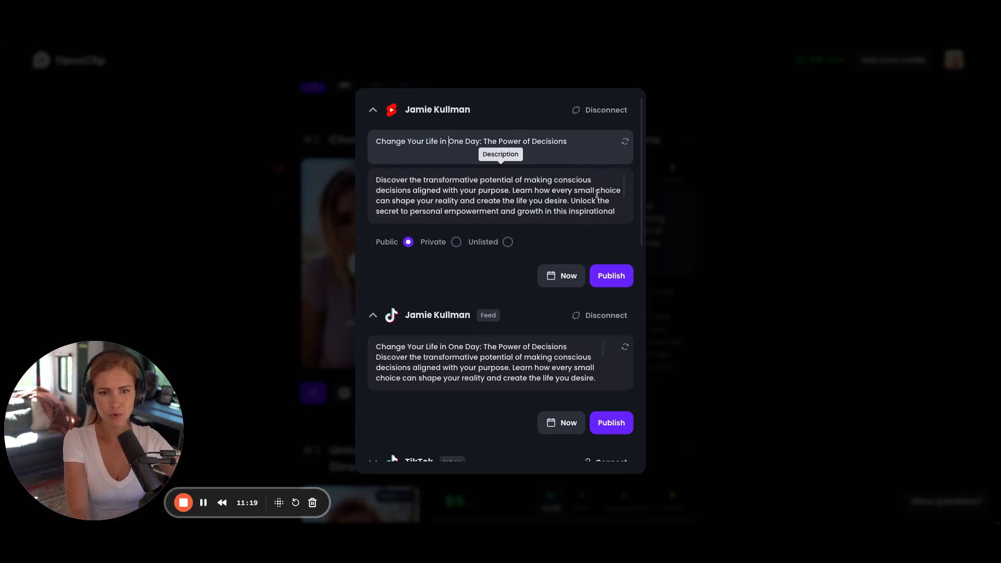
left_click(600, 180)
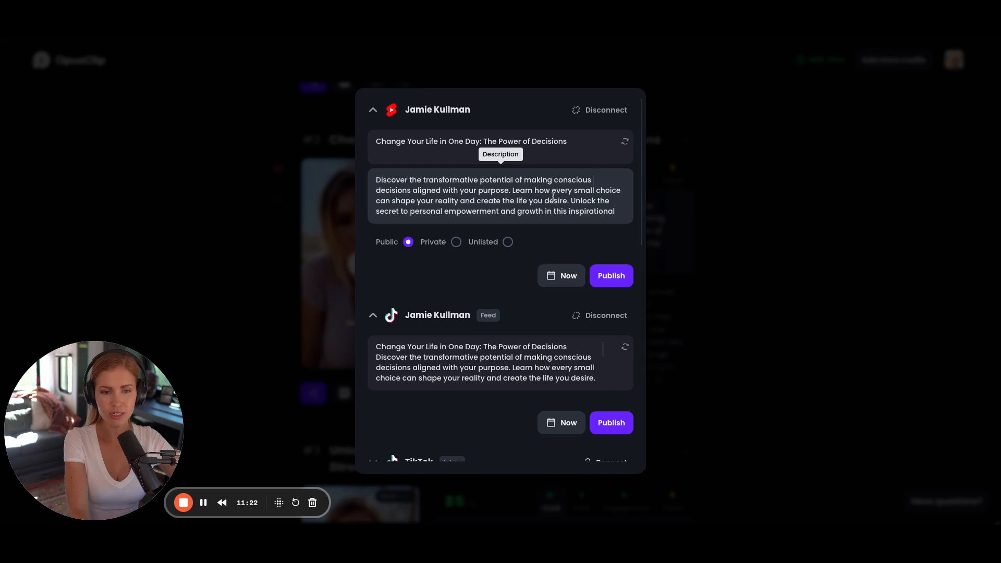
scroll(605, 207, "down", 1)
scroll(614, 209, "down", 5)
scroll(614, 207, "down", 1)
scroll(615, 208, "down", 1)
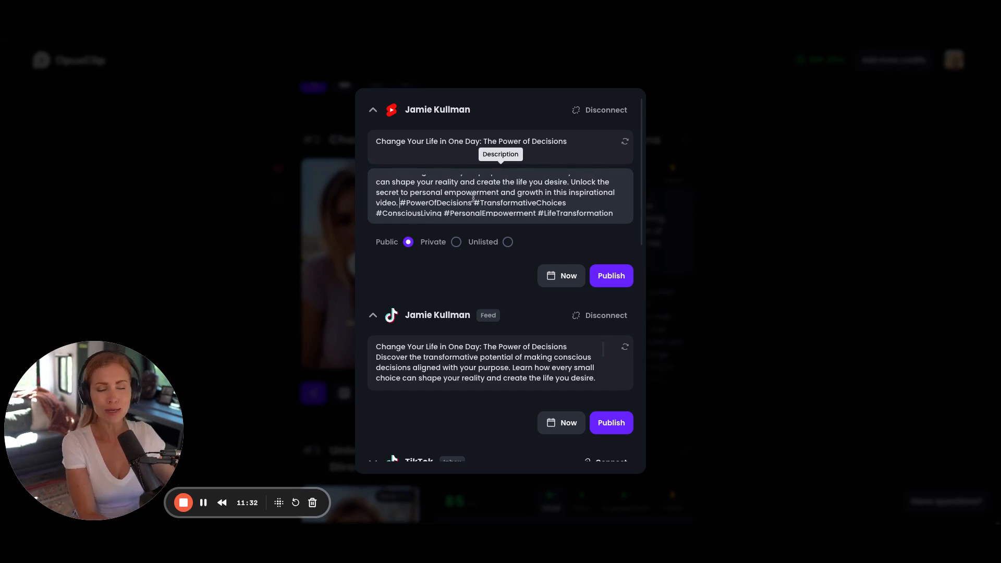
key("ctrl+shift+Home")
key("BackSpace")
key("ctrl+v")
scroll(542, 176, "up", 3)
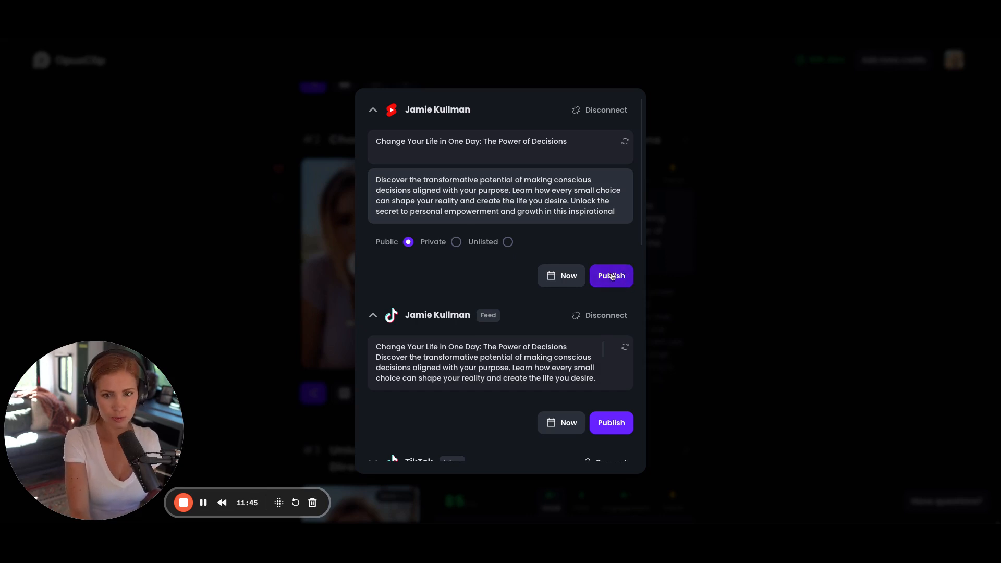
Check the YouTube scheduling calendar, keep the timing at Now, and publish the clip to YouTube and the TikTok feed
left_click(551, 279)
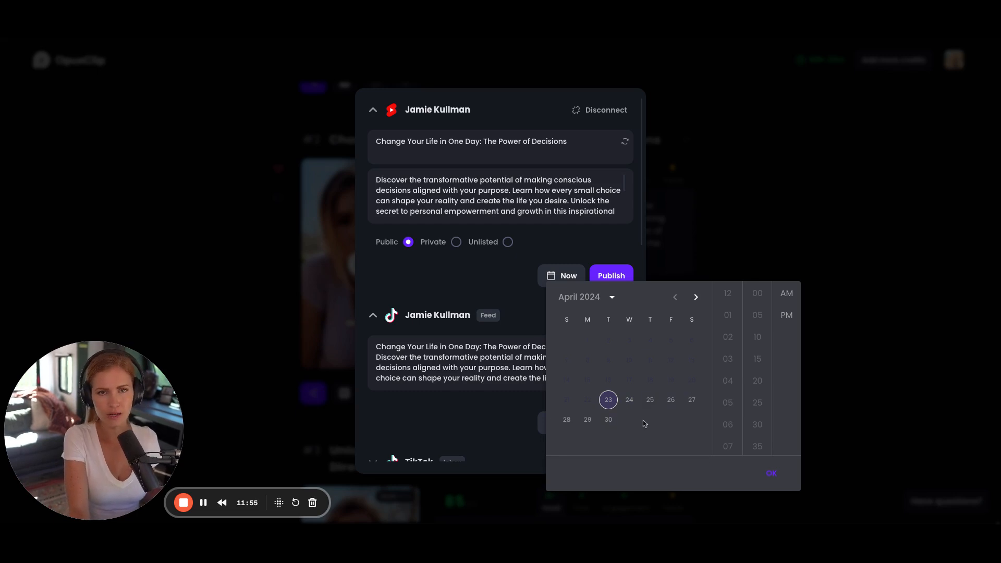
left_click(615, 269)
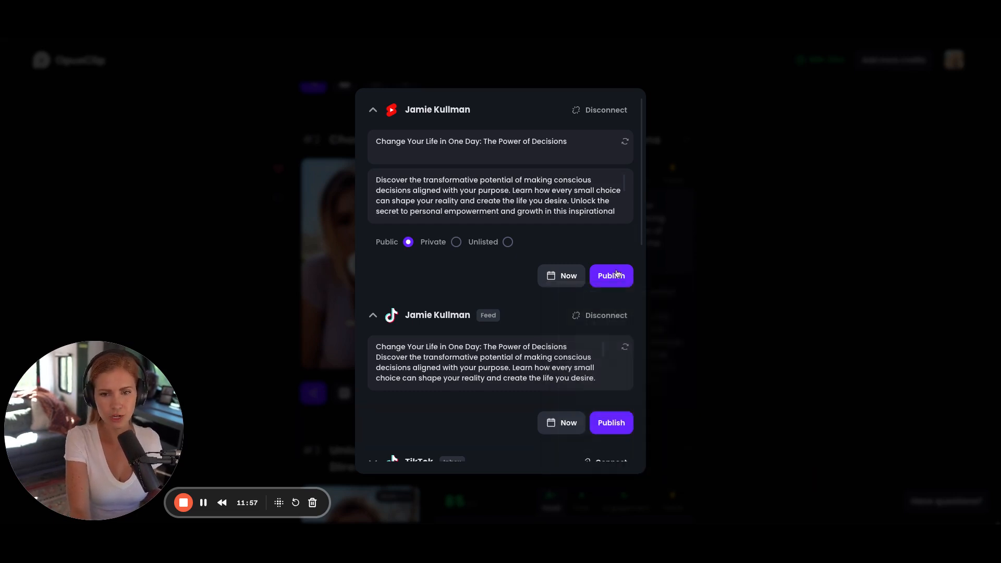
left_click(617, 274)
scroll(615, 360, "down", 2)
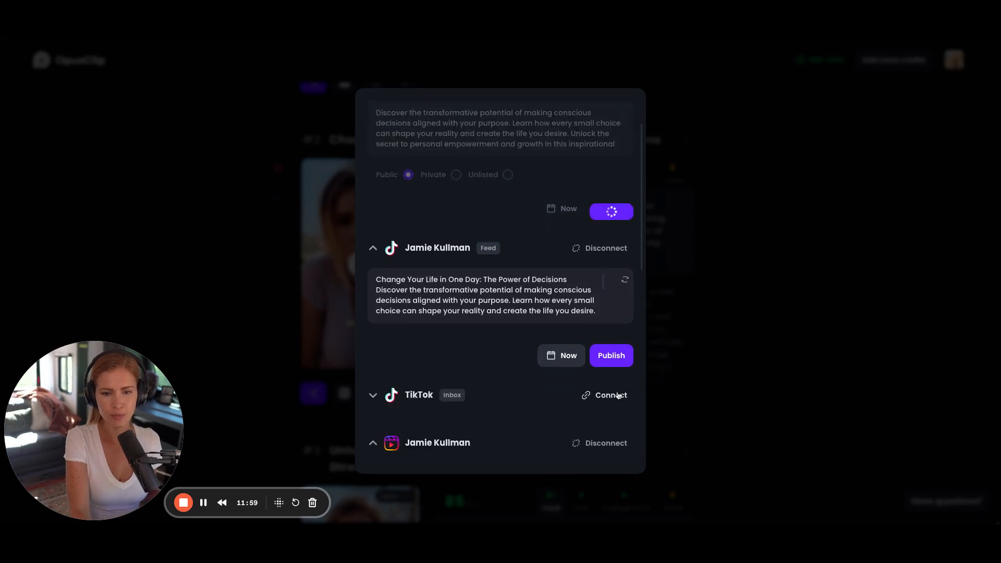
left_click(611, 358)
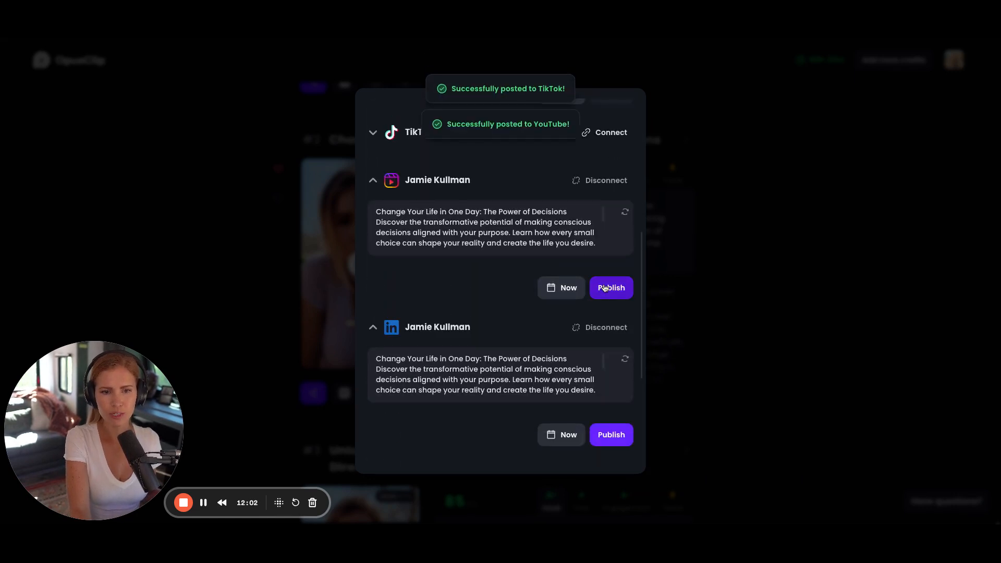
Insert a blank line after the title and another before the hashtags in the Instagram Reels caption
left_click(575, 211)
key("Return")
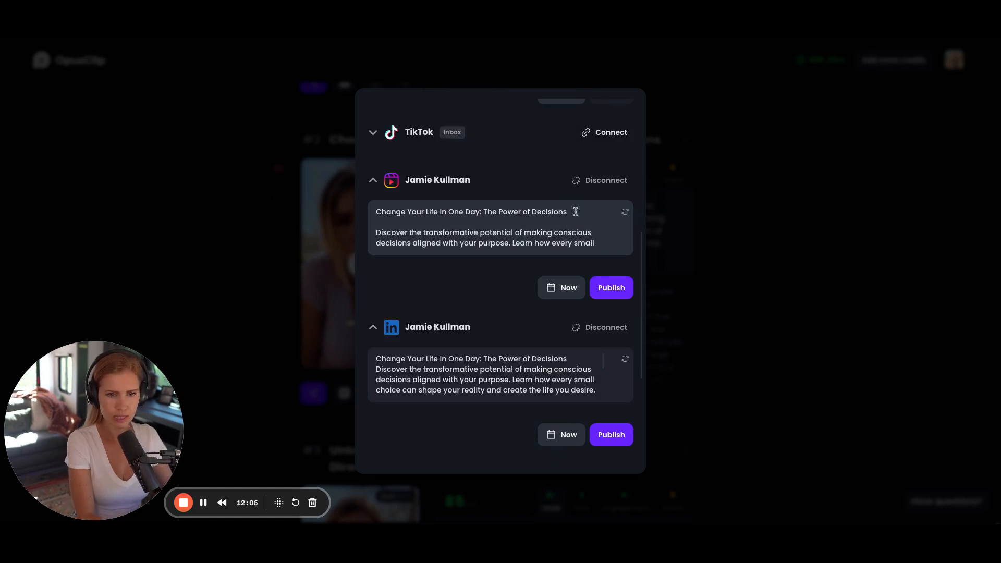
scroll(532, 230, "down", 5)
scroll(537, 235, "up", 5)
scroll(523, 231, "down", 2)
scroll(523, 231, "down", 1)
key("Return")
key("Return")
scroll(480, 233, "down", 2)
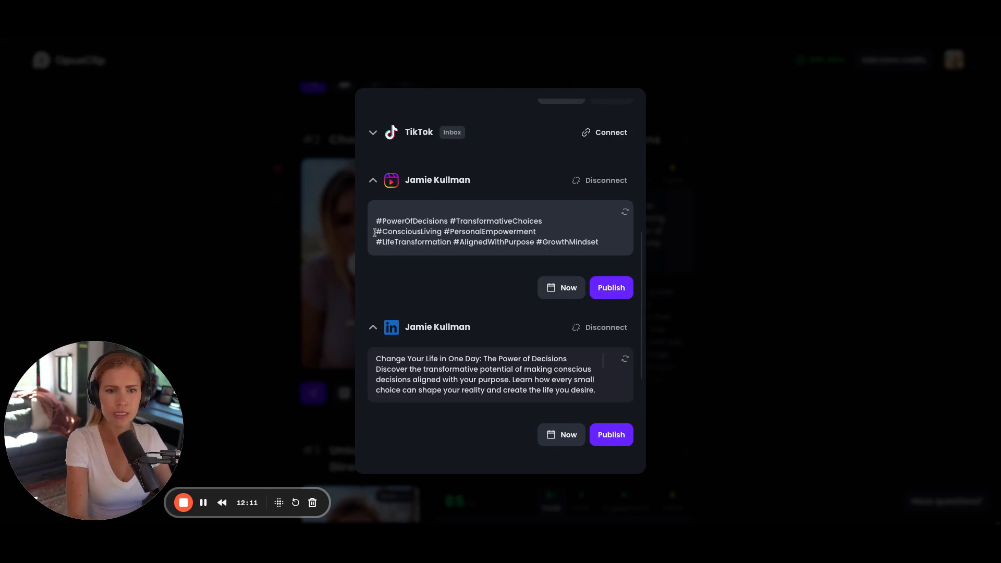
Cut the Instagram Reels hashtags down to #PowerOfDecisions, #TransformativeChoices and #ConsciousLiving, and publish the reel
left_click_drag(445, 233, 609, 258)
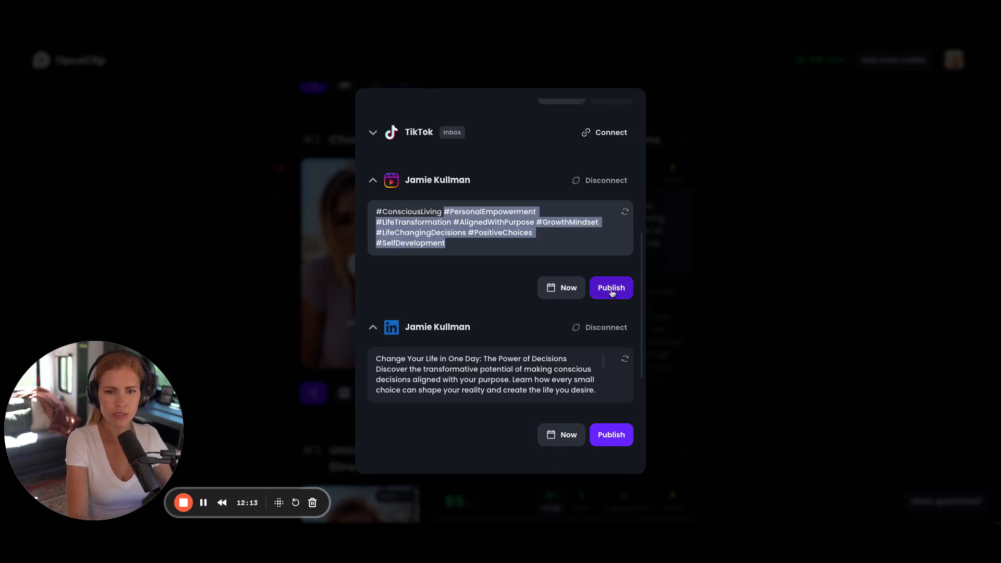
key("BackSpace")
key("BackSpace")
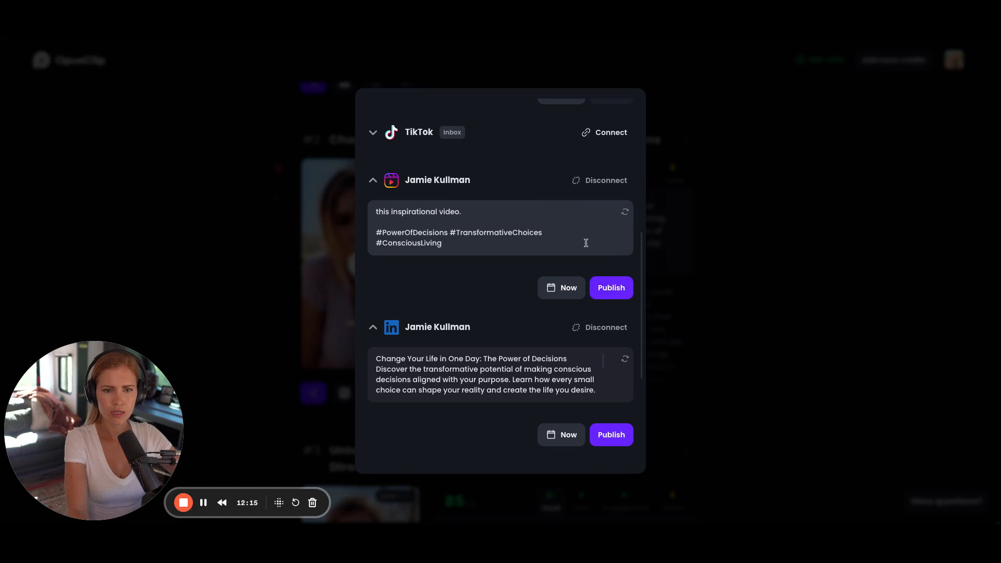
left_click(616, 288)
Add a blank line after the title in the LinkedIn caption, remove all its hashtags, and publish the post
scroll(574, 287, "down", 2)
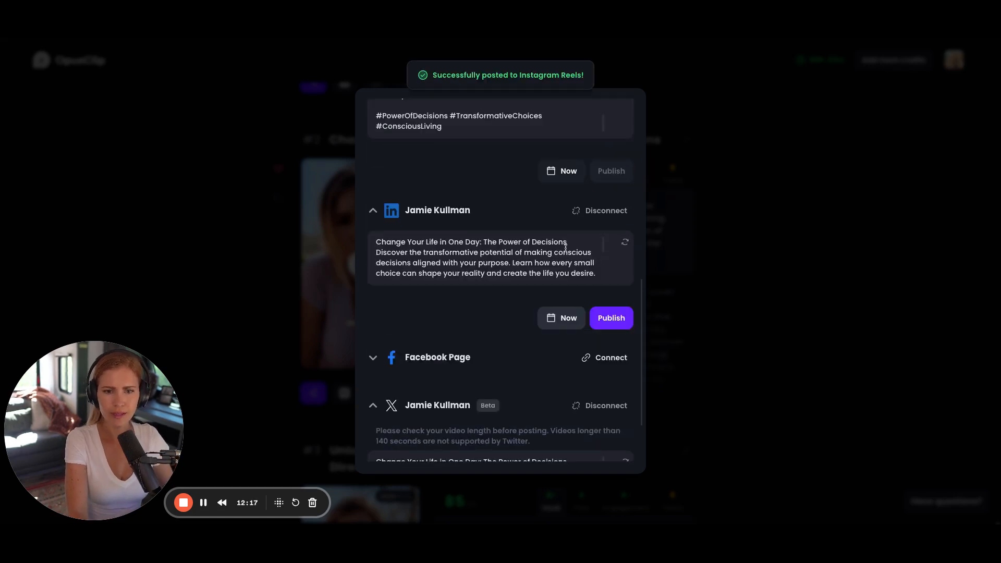
key("Return")
scroll(537, 268, "down", 3)
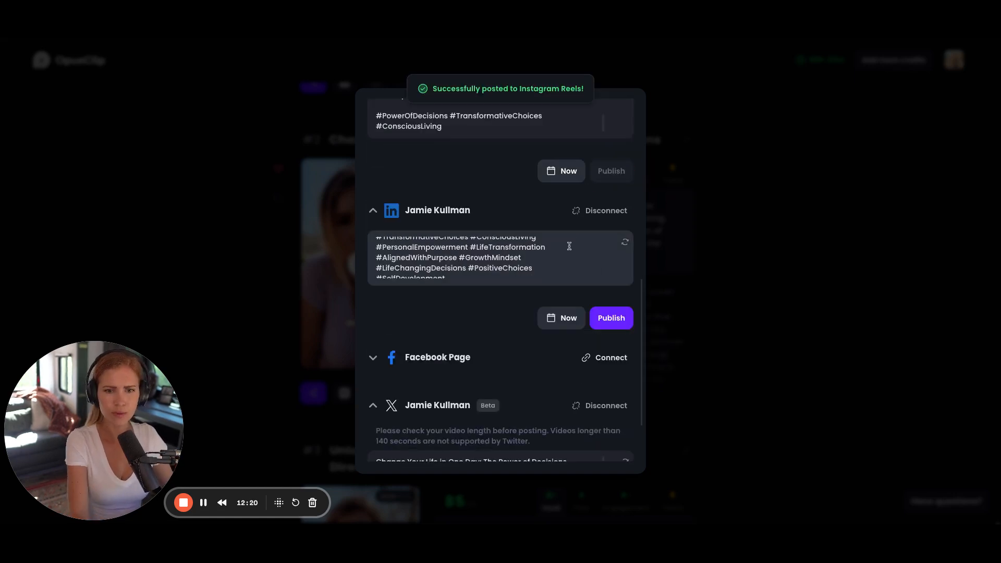
left_click_drag(498, 276, 460, 264)
key("BackSpace")
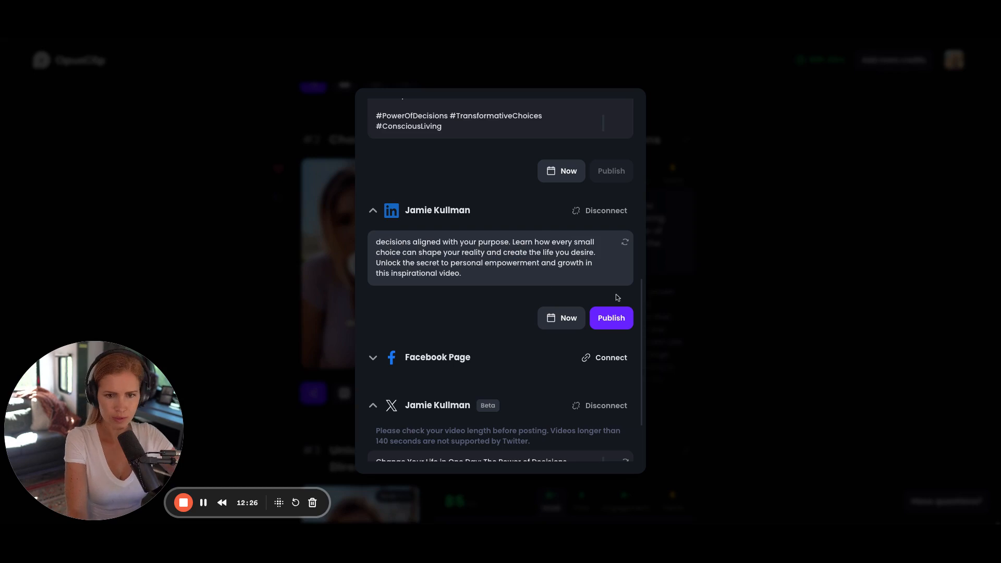
scroll(556, 263, "up", 2)
scroll(556, 263, "up", 2)
scroll(605, 313, "down", 2)
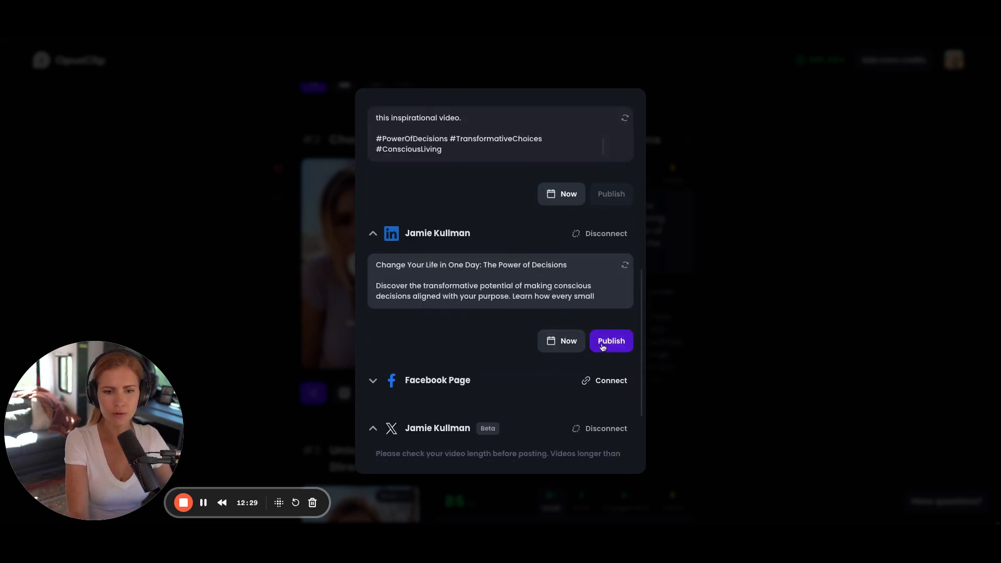
left_click(612, 326)
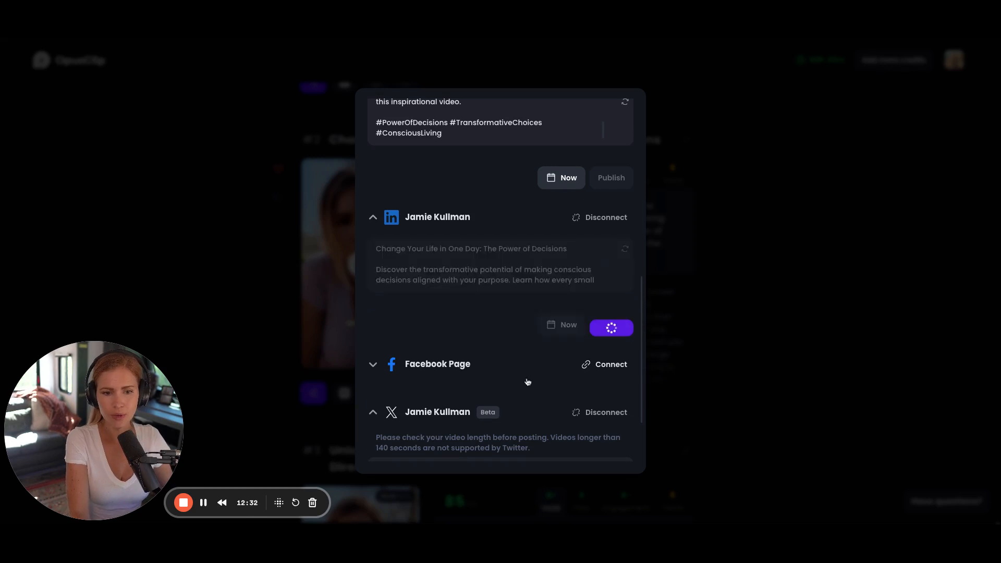
Add a blank line after the X post's title, keep only #PowerOfDecisions, #TransformativeChoices and #ConsciousLiving, and publish it
scroll(534, 375, "down", 3)
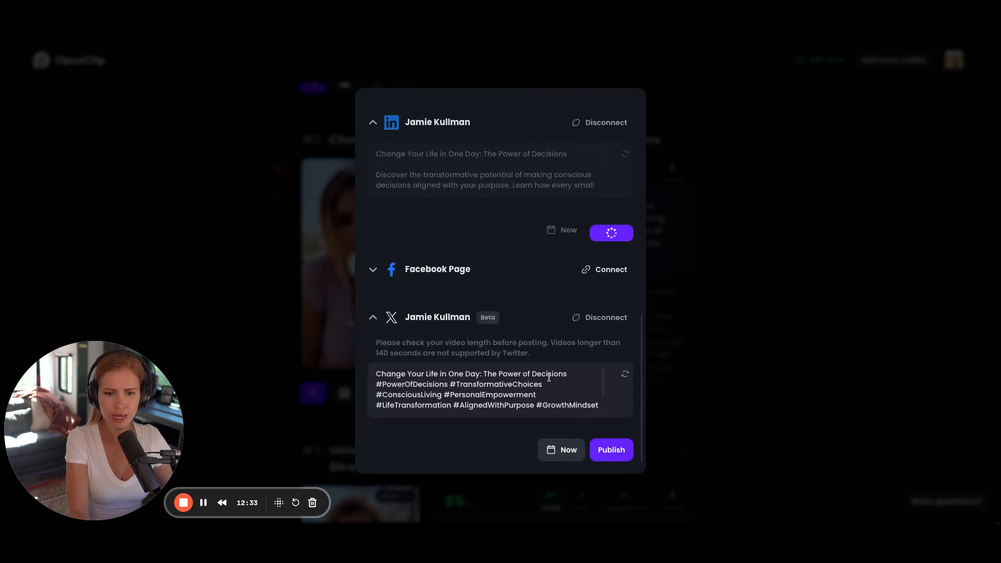
left_click(570, 373)
key("Return")
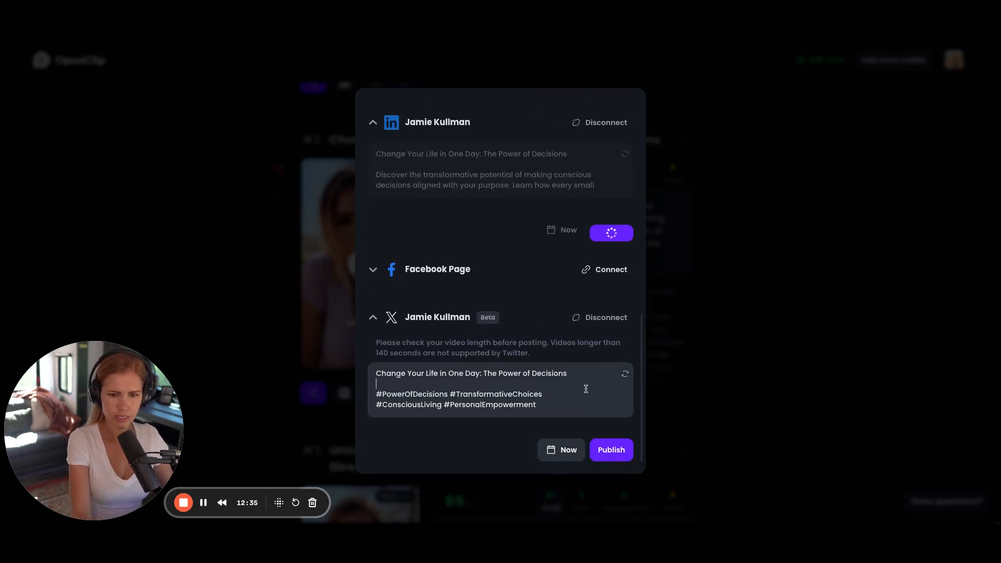
scroll(572, 392, "down", 1)
left_click_drag(444, 392, 551, 442)
key("BackSpace")
left_click(611, 449)
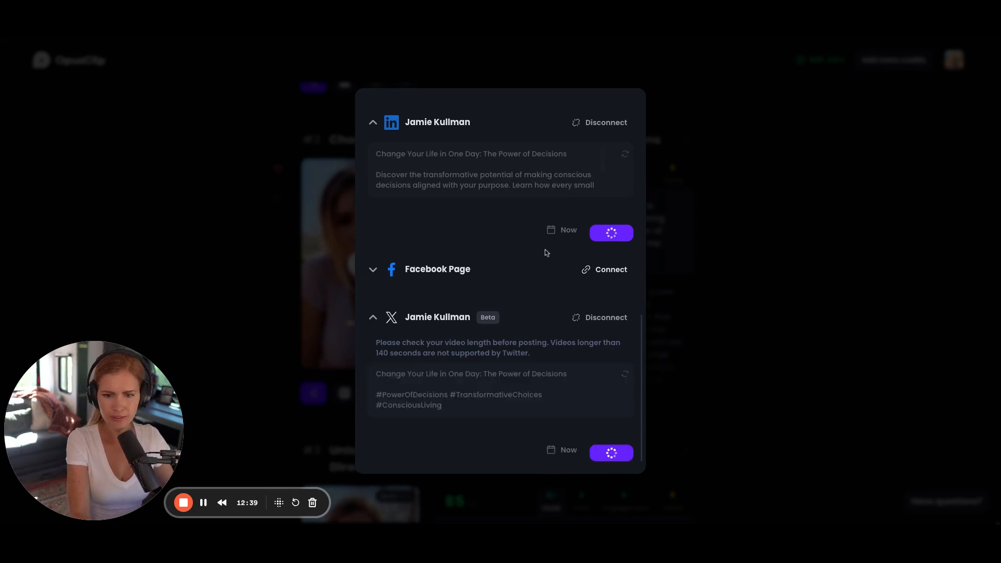
Look over the submitted posts, close the publishing options and return to clip #1 in the results list
scroll(545, 250, "down", 5)
scroll(578, 266, "up", 1)
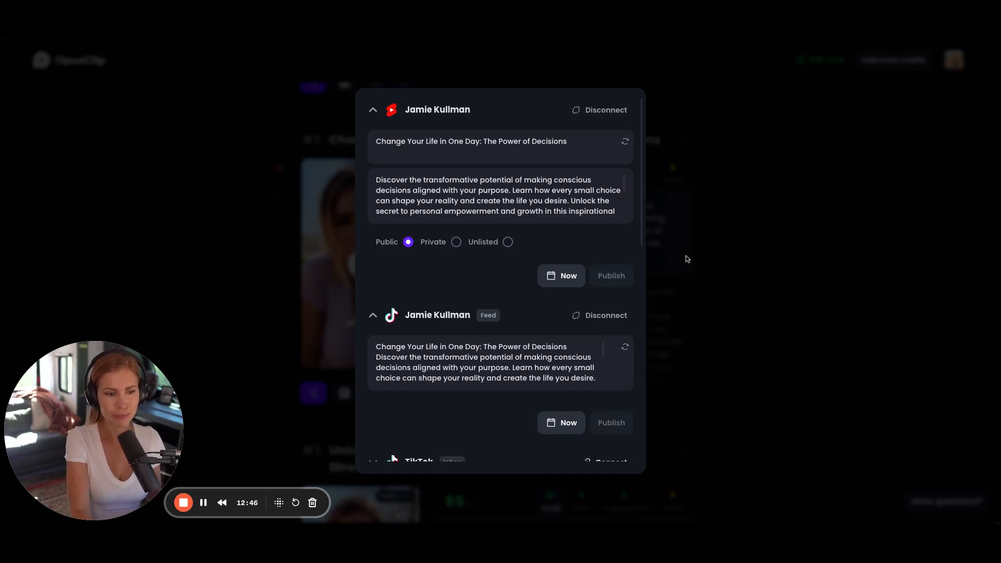
left_click(665, 240)
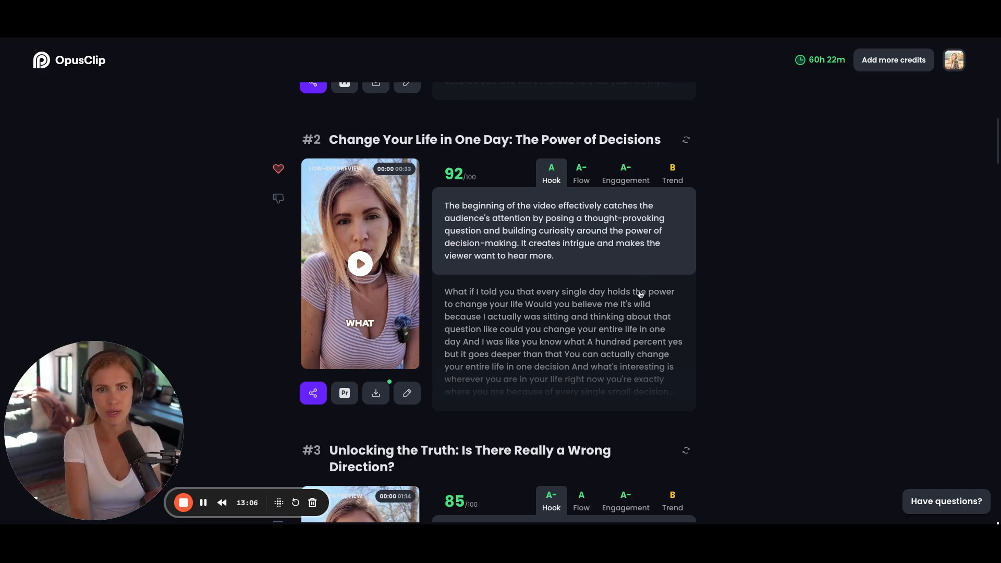
scroll(728, 321, "up", 6)
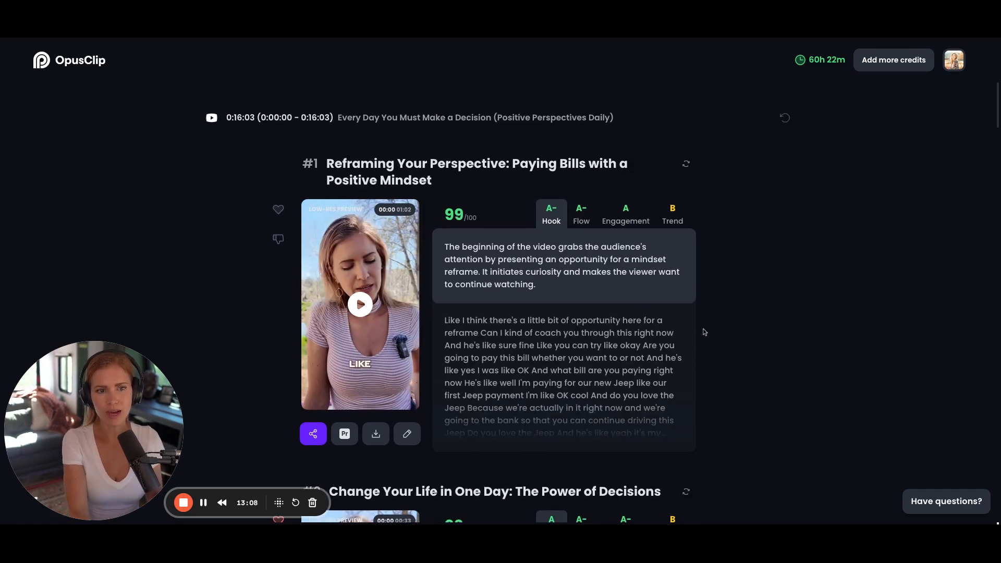